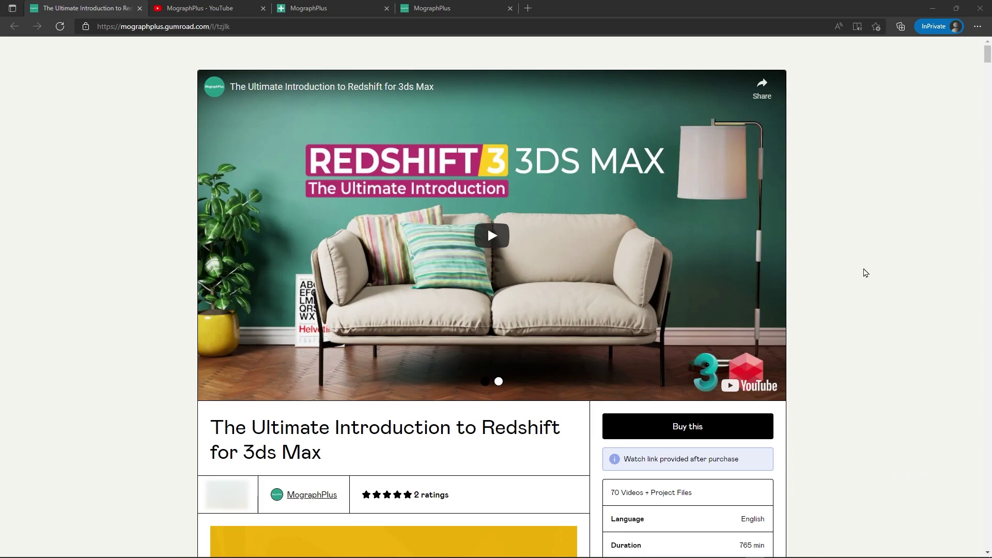
left_click(182, 7)
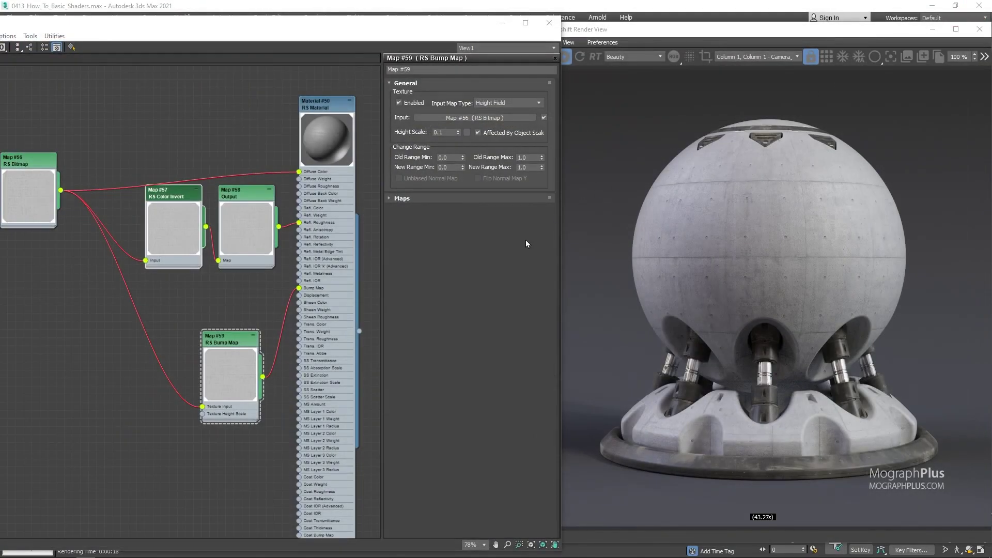
Step: Create a new RS Material in an empty area of the node view and enlarge its node preview
scroll(207, 293, "down", 3)
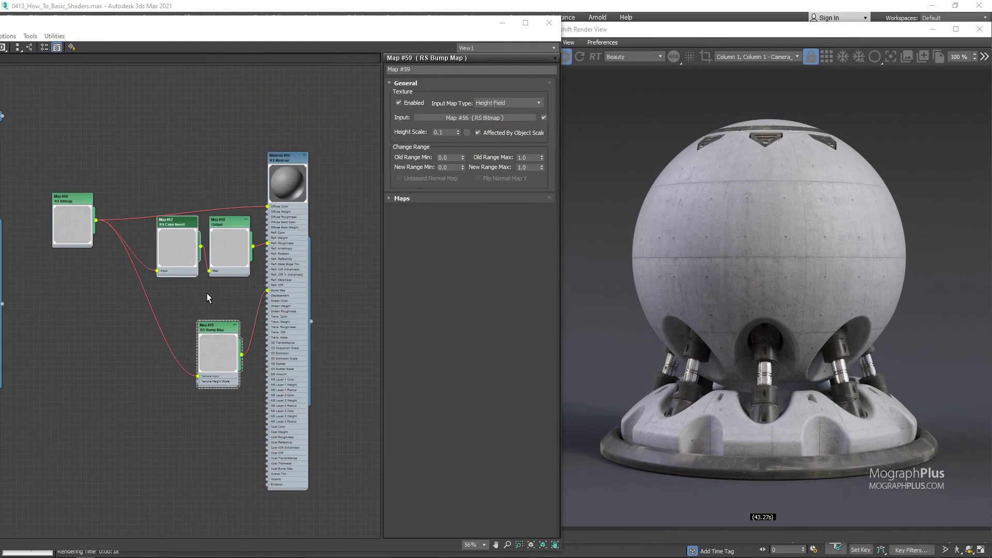
middle_click_drag(206, 293, 237, 207)
right_click(283, 184)
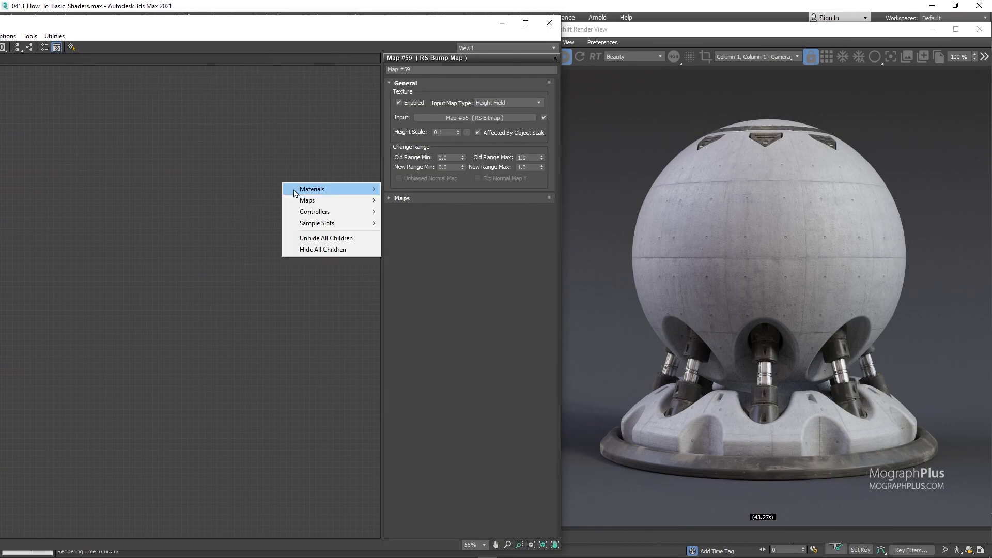
mouse_move(331, 189)
mouse_move(408, 211)
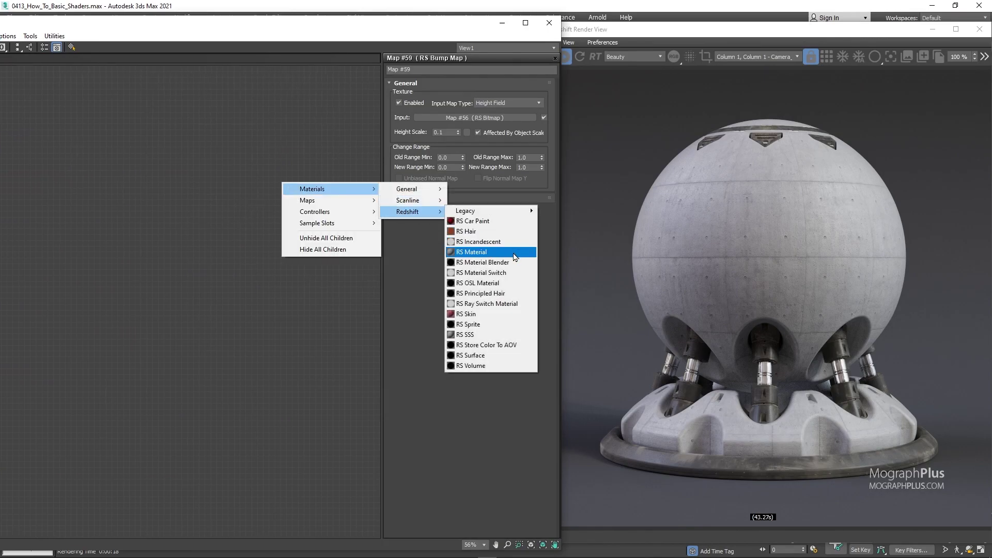
left_click(471, 251)
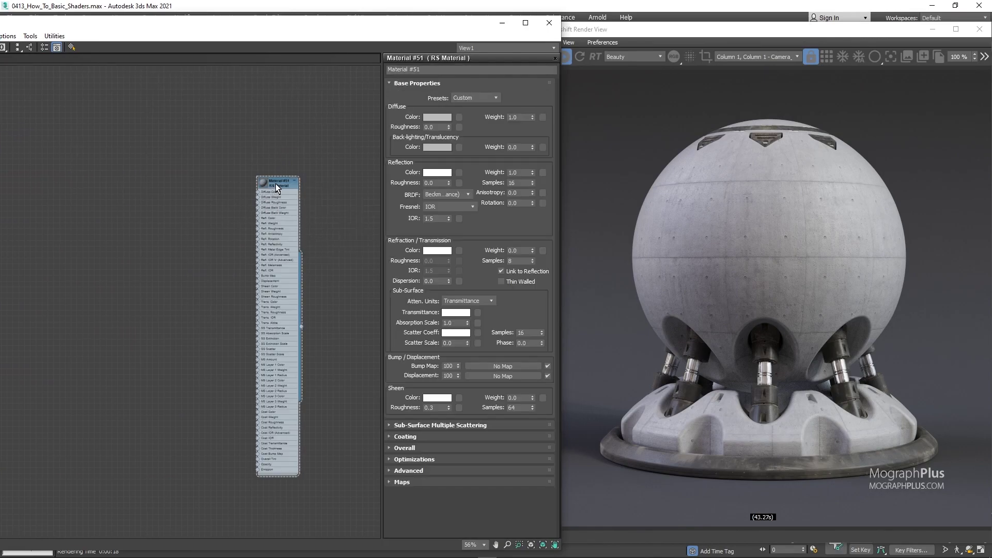
left_click_drag(263, 186, 317, 163)
Step: Assign the new RS Material to the selected shader ball objects
right_click(328, 161)
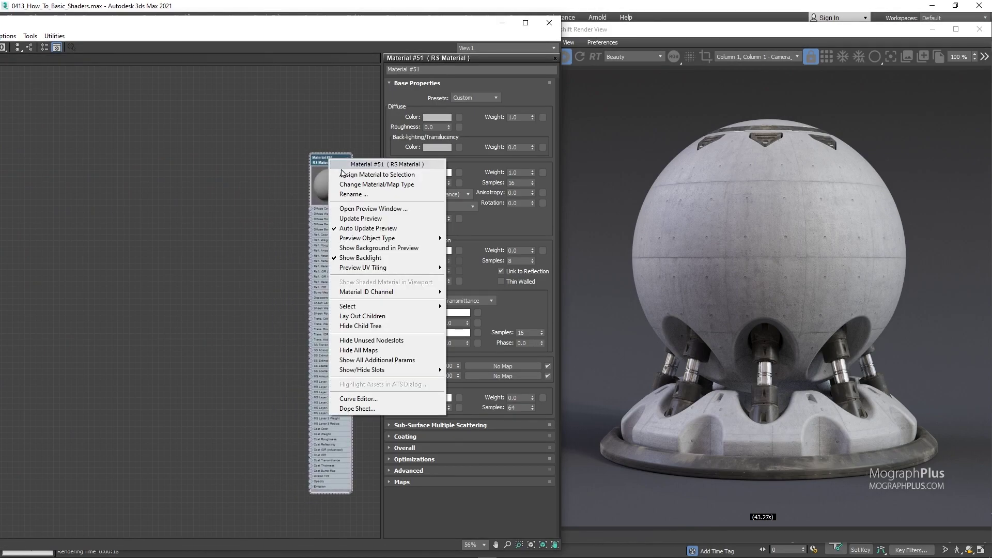
left_click(346, 175)
scroll(256, 224, "up", 2)
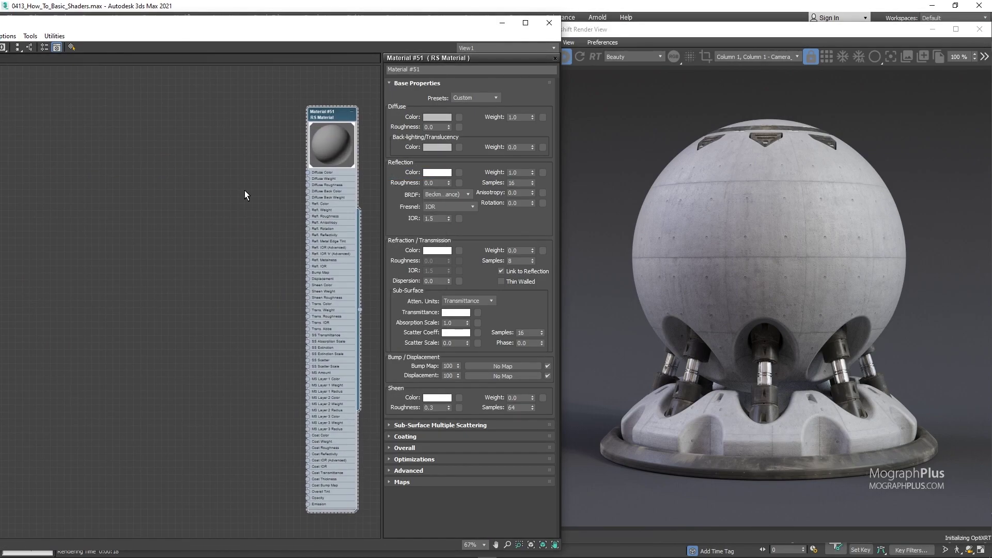
scroll(298, 202, "up", 3)
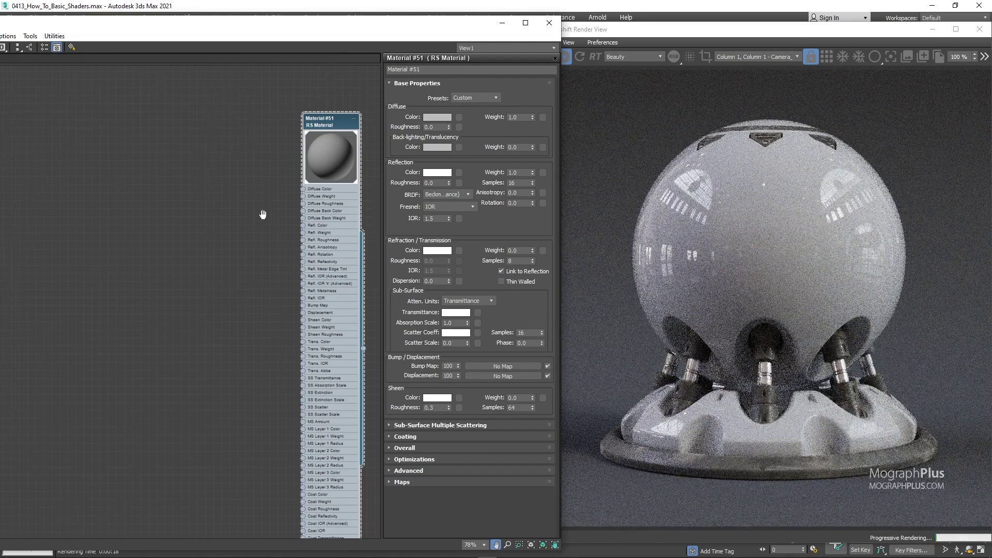
middle_click_drag(268, 215, 257, 217)
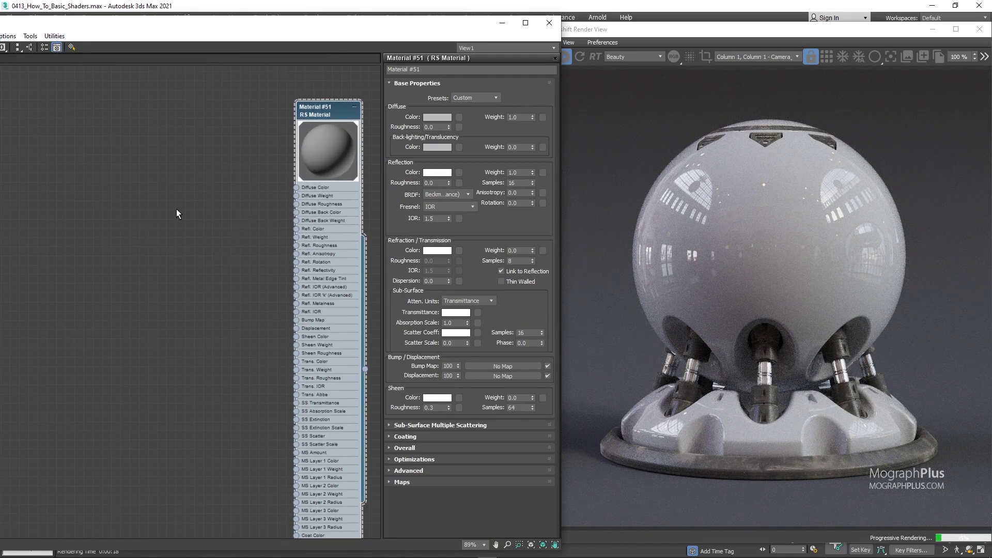
Step: Shift the material editor and render view windows sideways to show more of the node area
left_click_drag(412, 35, 451, 32)
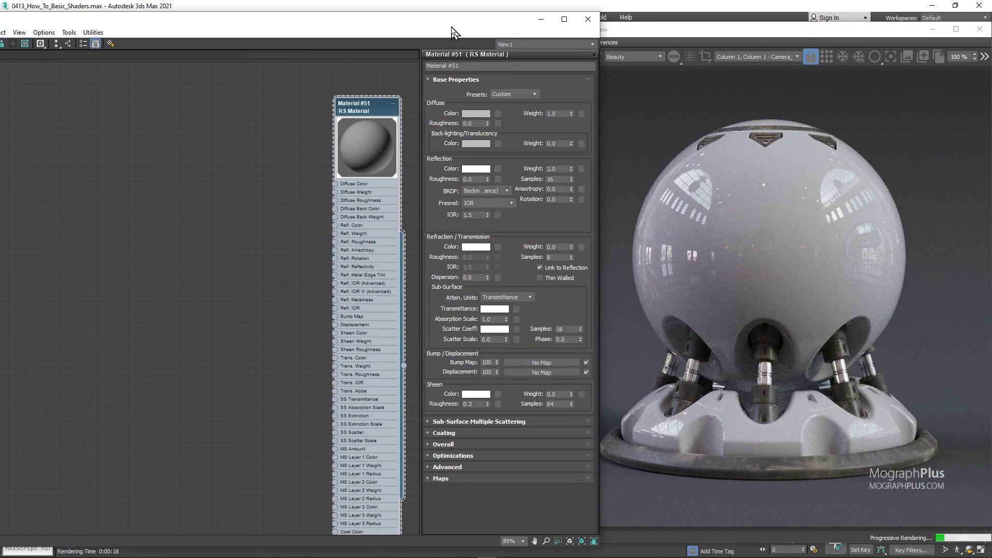
left_click_drag(761, 31, 800, 33)
left_click_drag(461, 29, 485, 32)
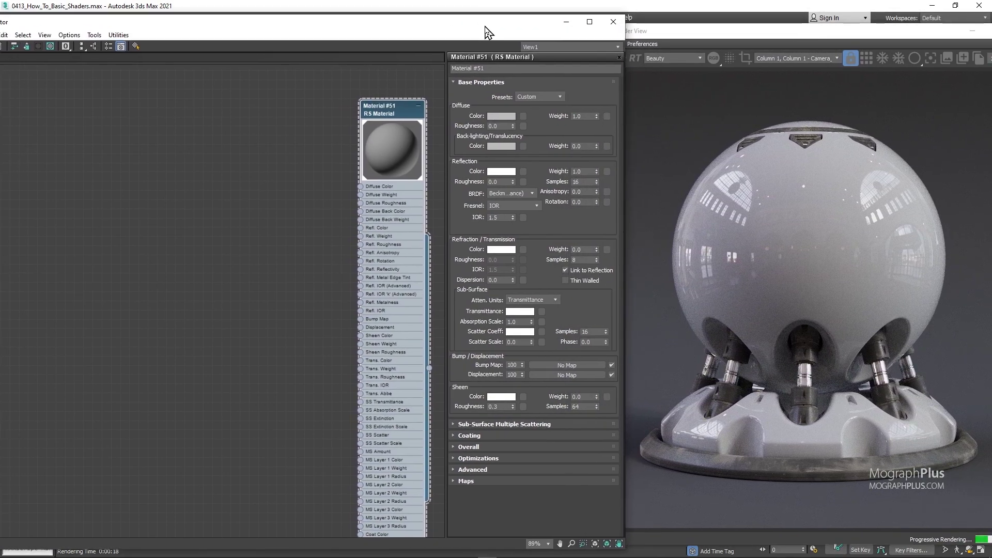
Step: Switch the material's reflection Fresnel type to Metalness and set Metalness to 1
left_click(510, 205)
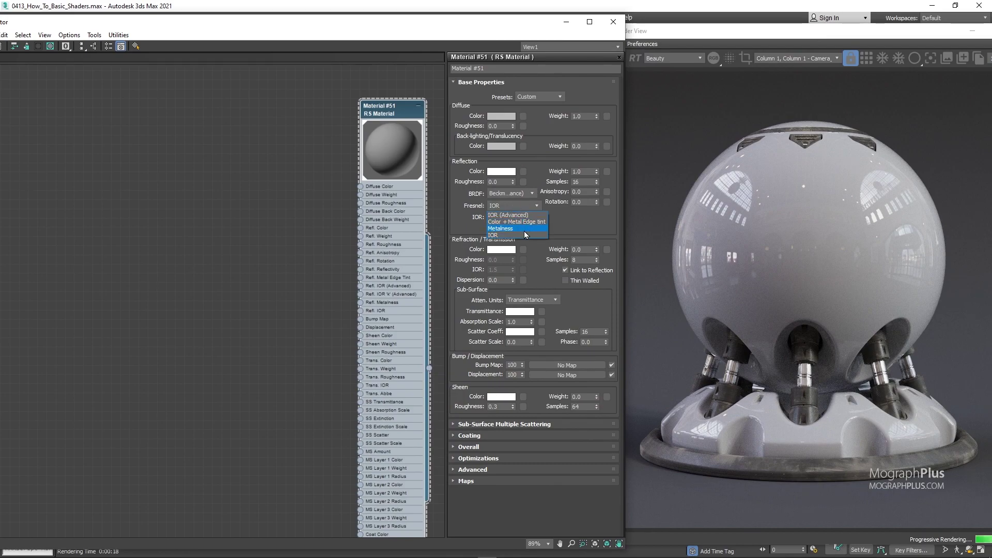
left_click(524, 231)
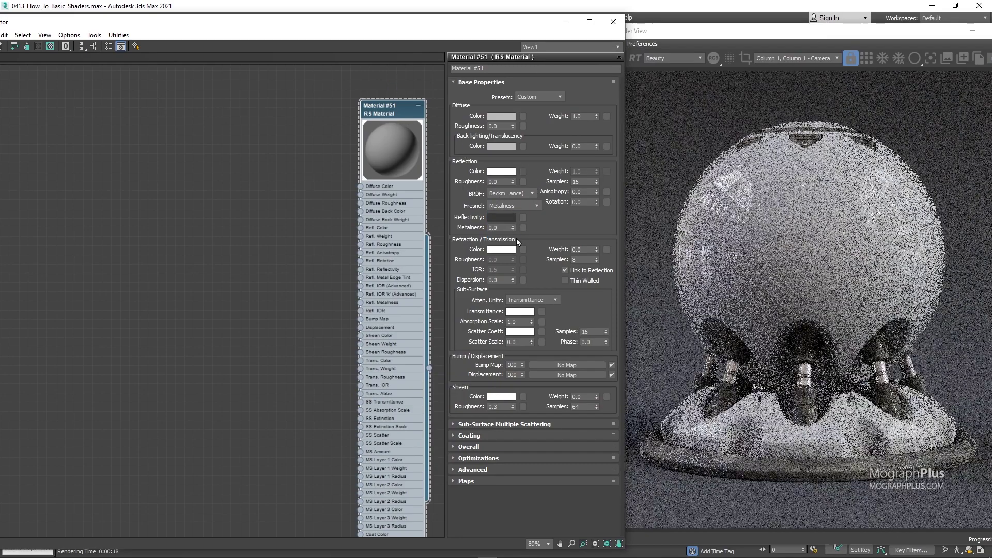
left_click(495, 228)
type("1")
key("Return")
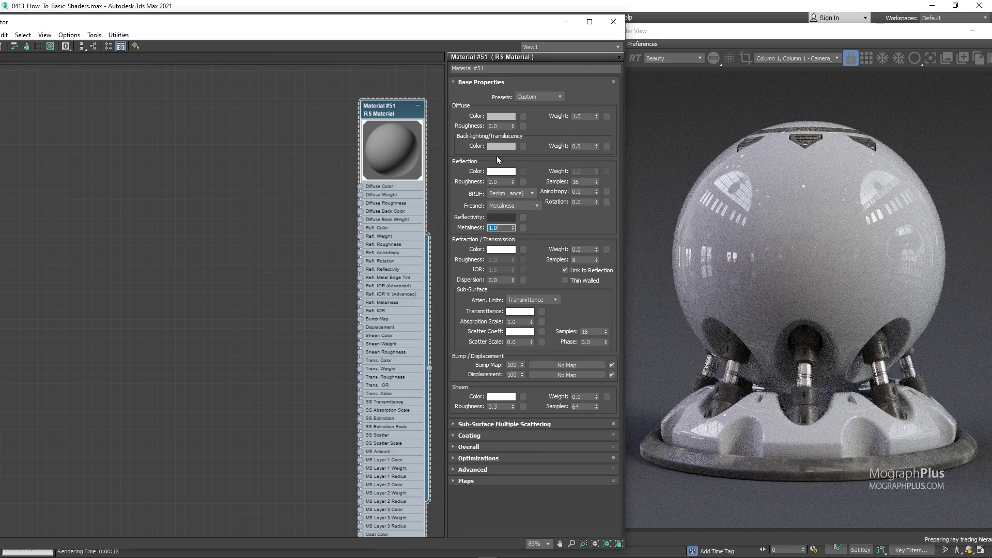
Step: Set the material's diffuse color to a gold tone of R 243, G 196, B 91
left_click(496, 116)
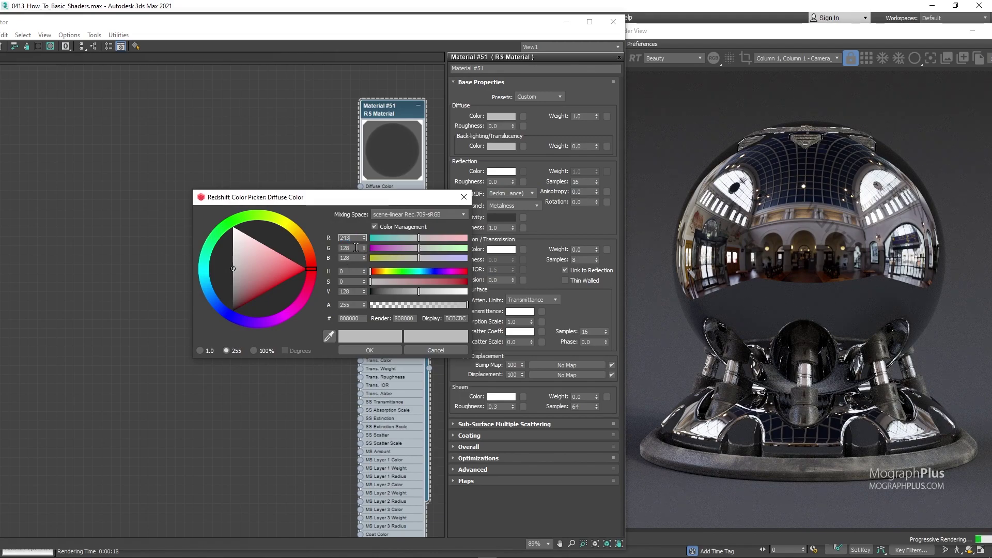
double_click(353, 249)
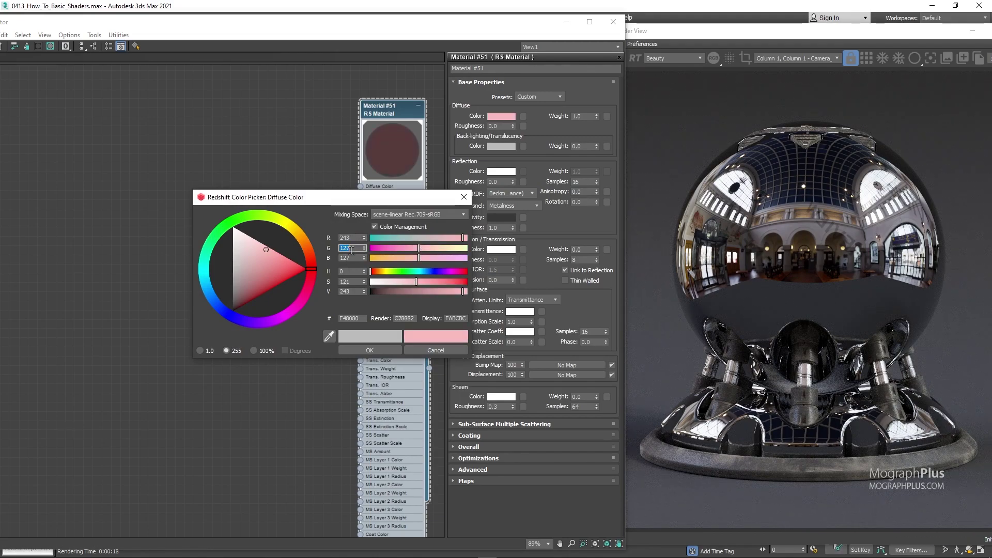
type("196")
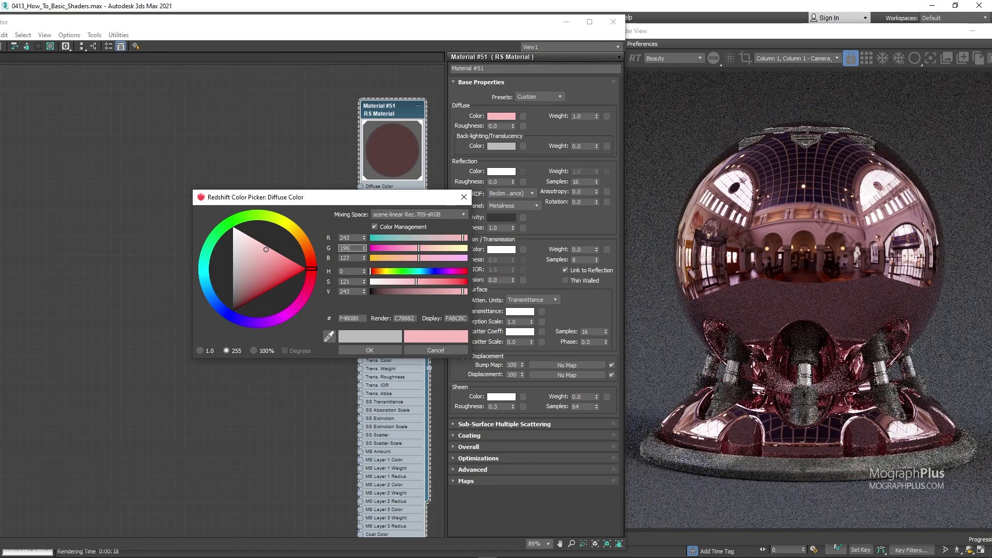
double_click(353, 258)
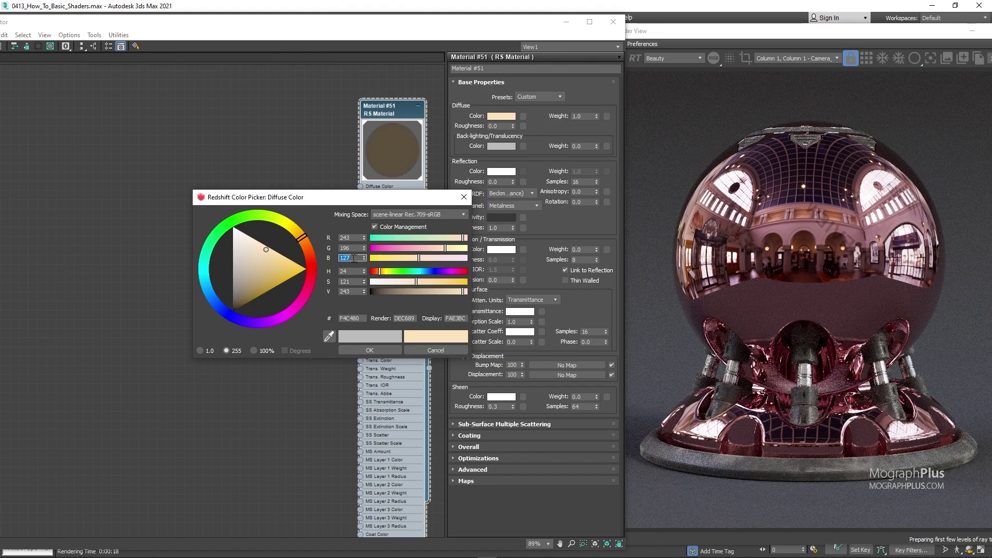
type("91")
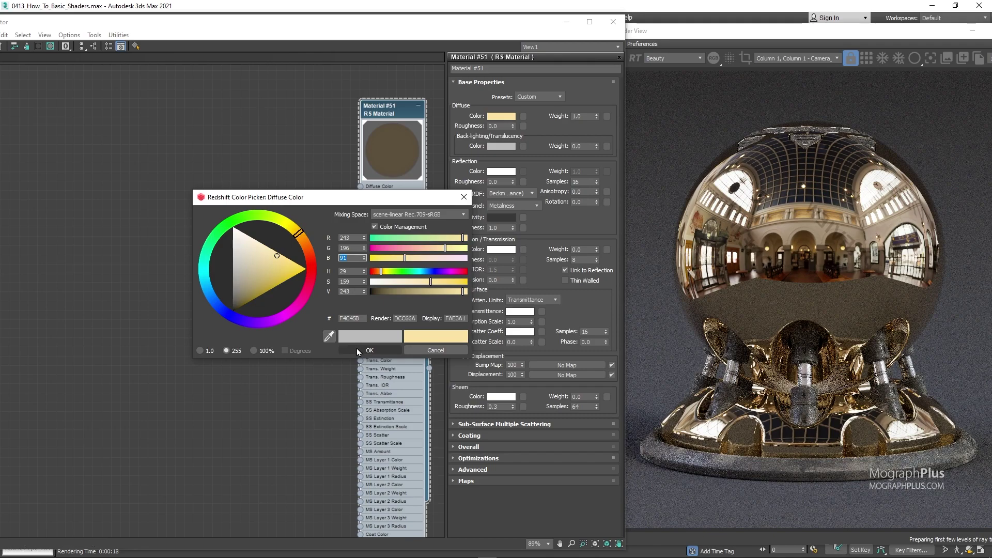
left_click(370, 351)
Step: Copy the diffuse color to Reflectivity and reduce the Reflectivity color's saturation to about 49
left_click_drag(508, 122, 501, 217)
left_click(293, 293)
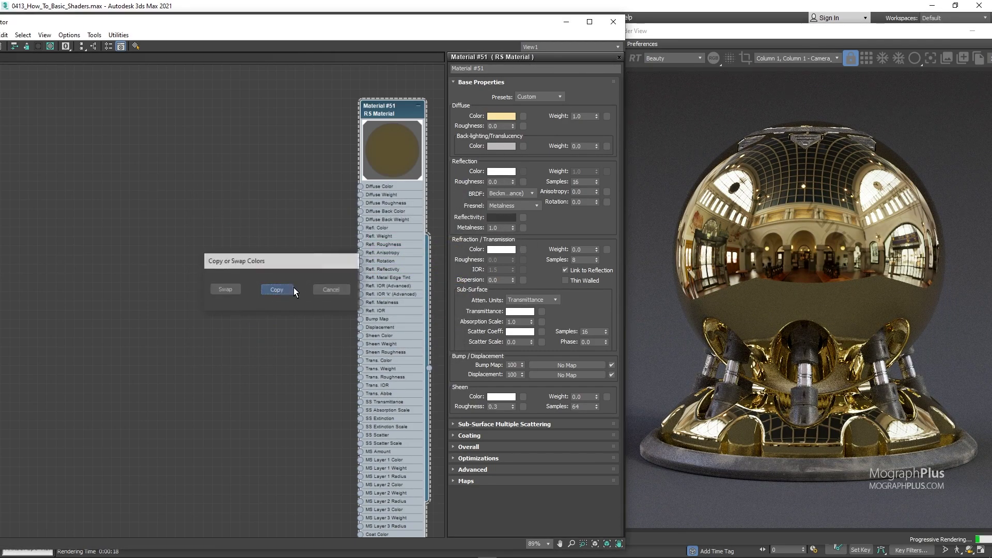
left_click(497, 218)
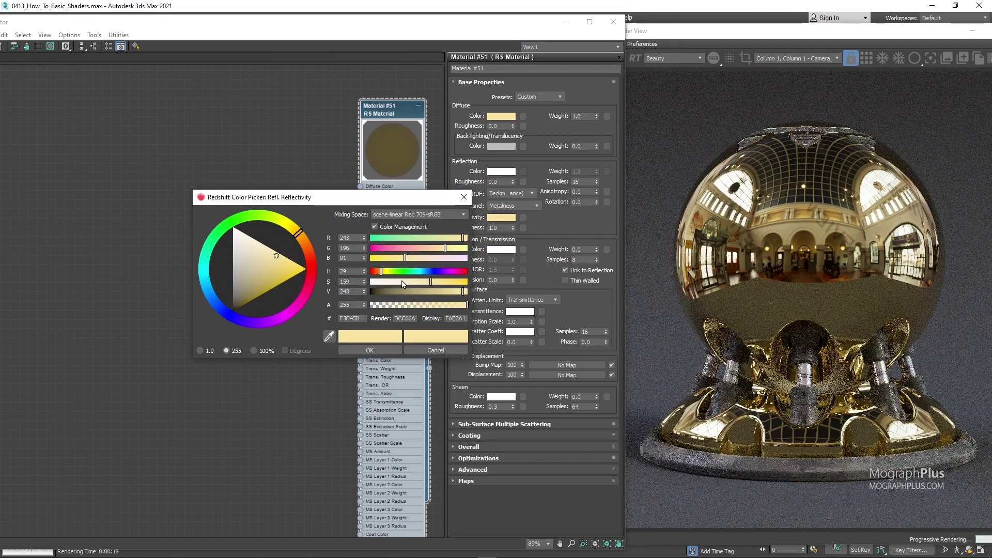
left_click(388, 281)
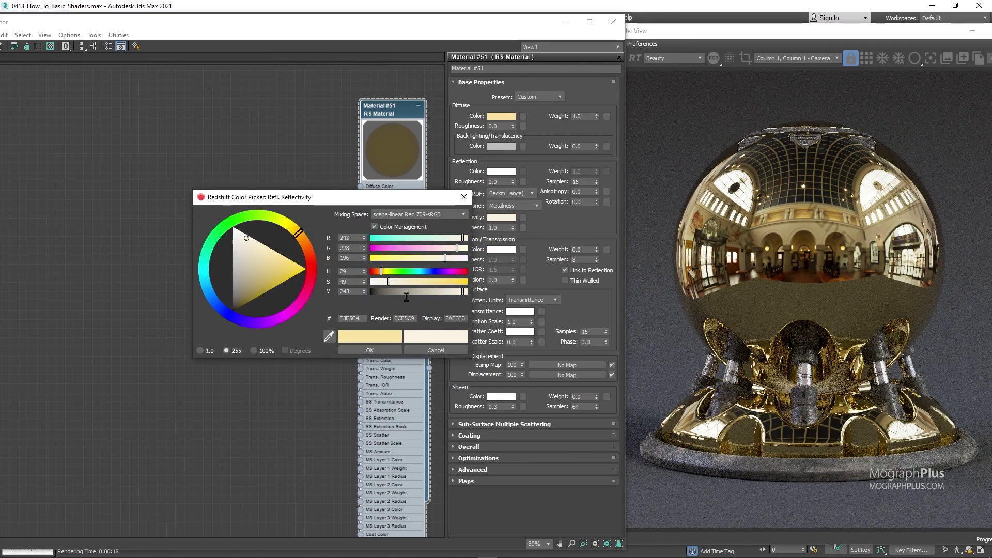
left_click(370, 350)
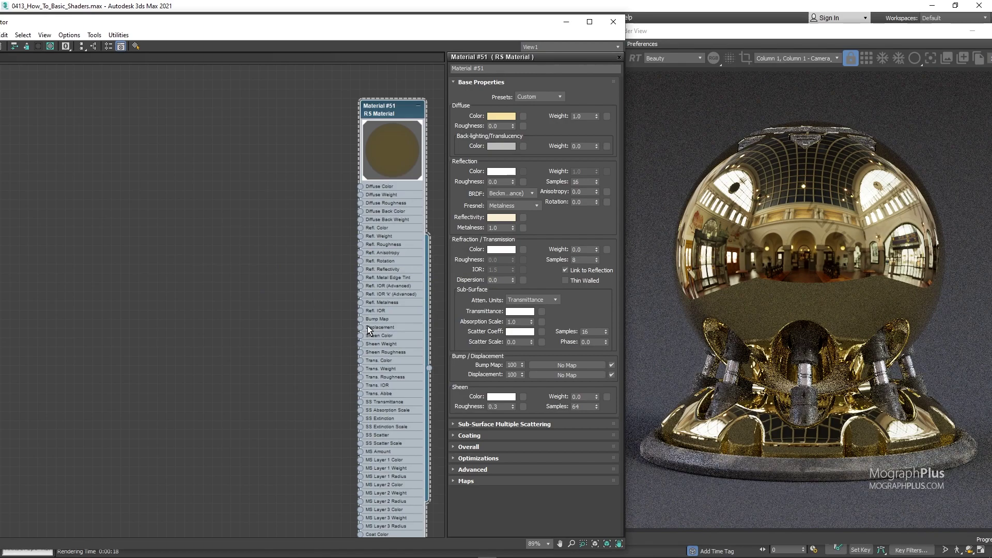
Step: Add a Redshift RS Bitmap map to the empty area beside the gold material
right_click(103, 247)
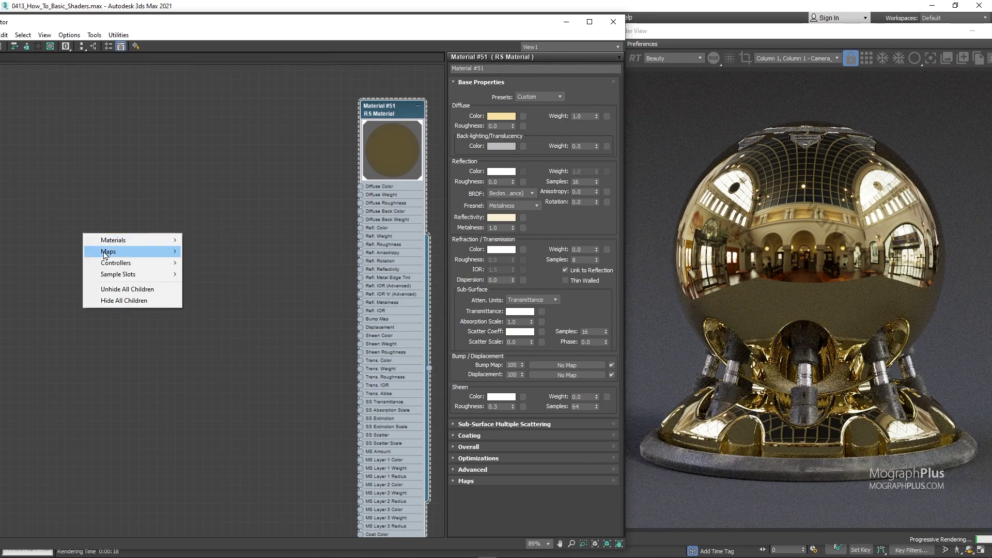
mouse_move(111, 252)
mouse_move(231, 297)
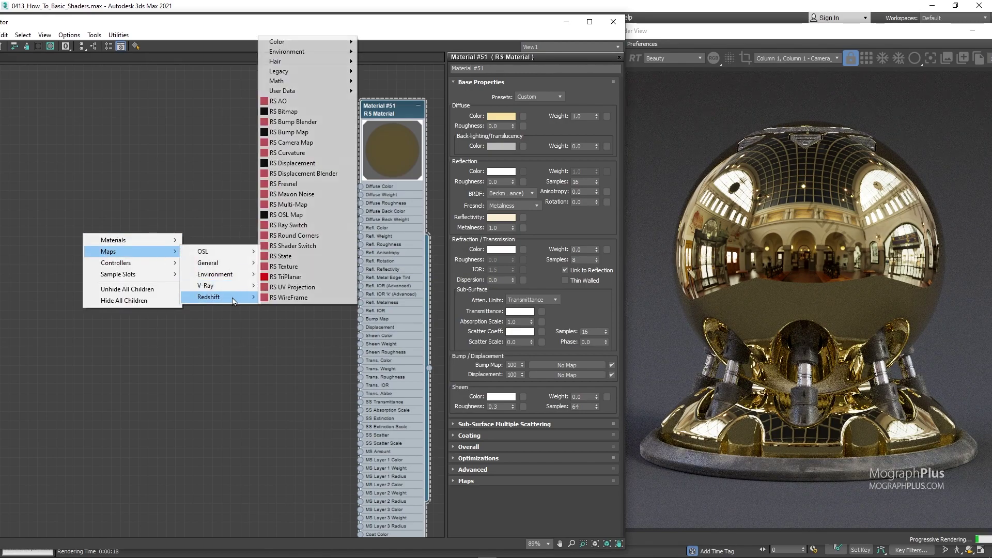
left_click(317, 111)
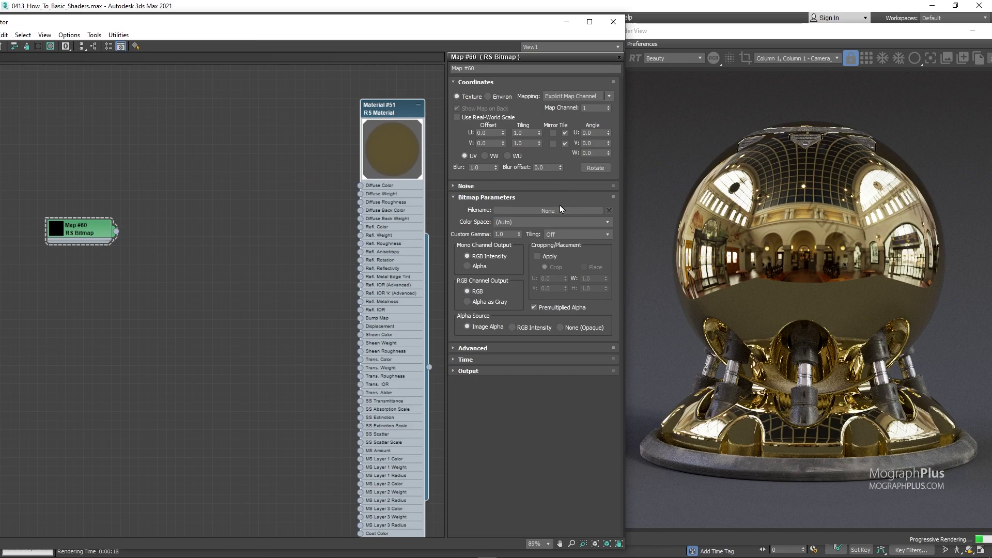
Step: Load the Metal_Roughness image from the project's images folder into the RS Bitmap
left_click(560, 209)
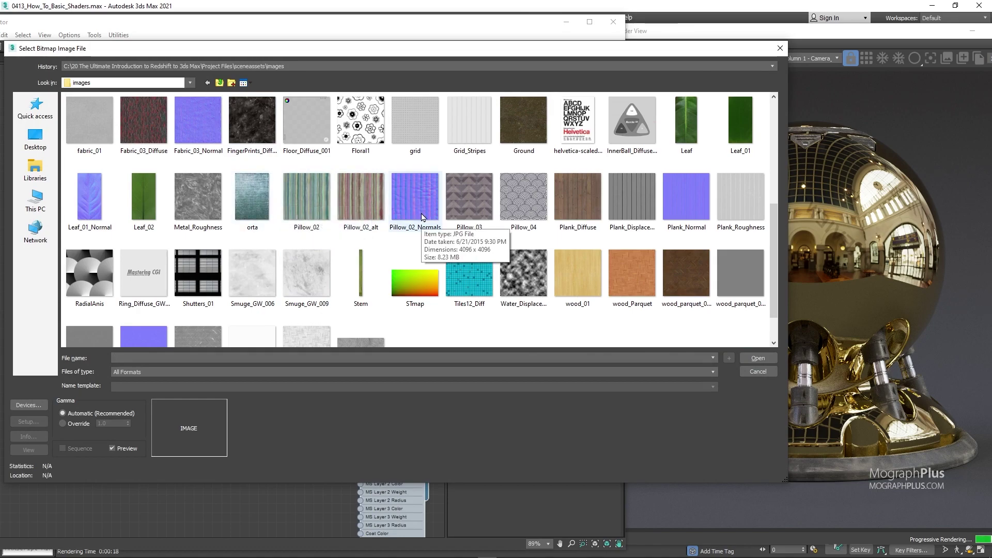
scroll(423, 217, "down", 2)
scroll(347, 245, "up", 5)
scroll(347, 245, "down", 2)
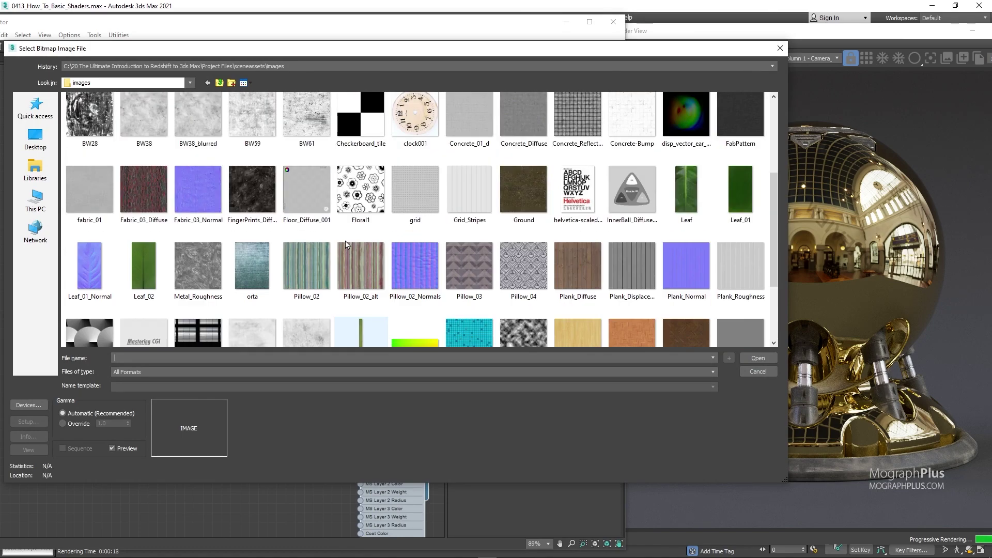
left_click(208, 266)
double_click(208, 266)
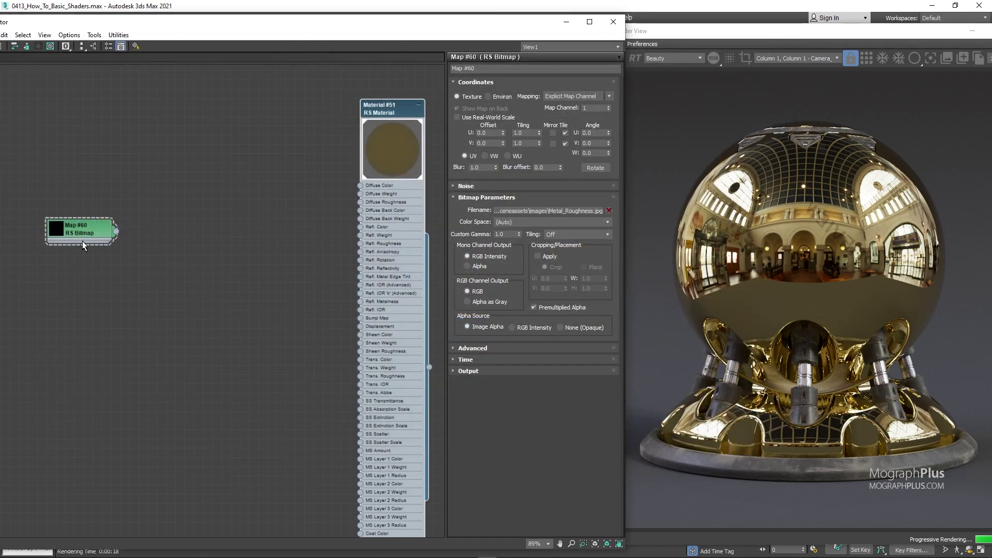
Step: Enlarge the bitmap node's preview, reposition the node, and set its Color Space to Raw
double_click(58, 231)
left_click_drag(73, 231, 93, 225)
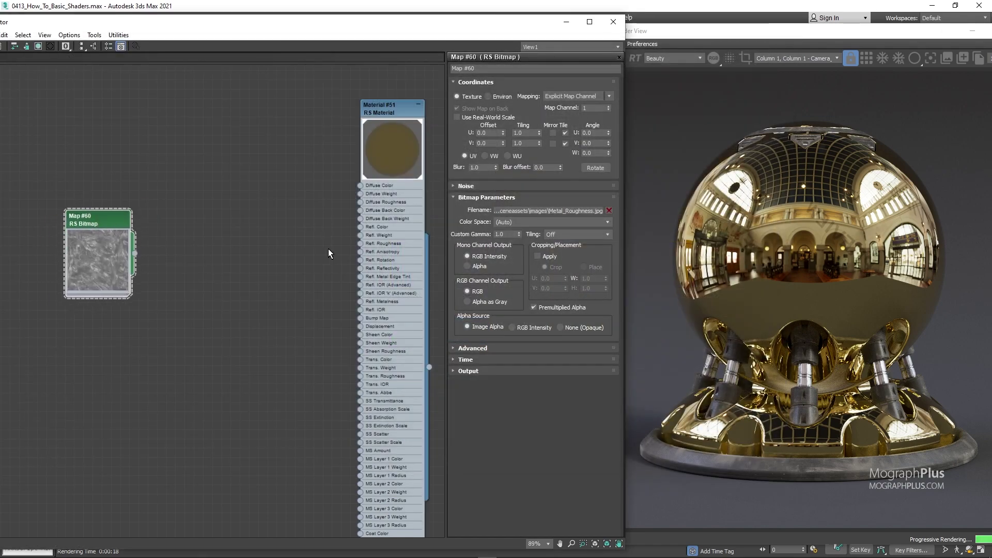
left_click(514, 221)
left_click(517, 255)
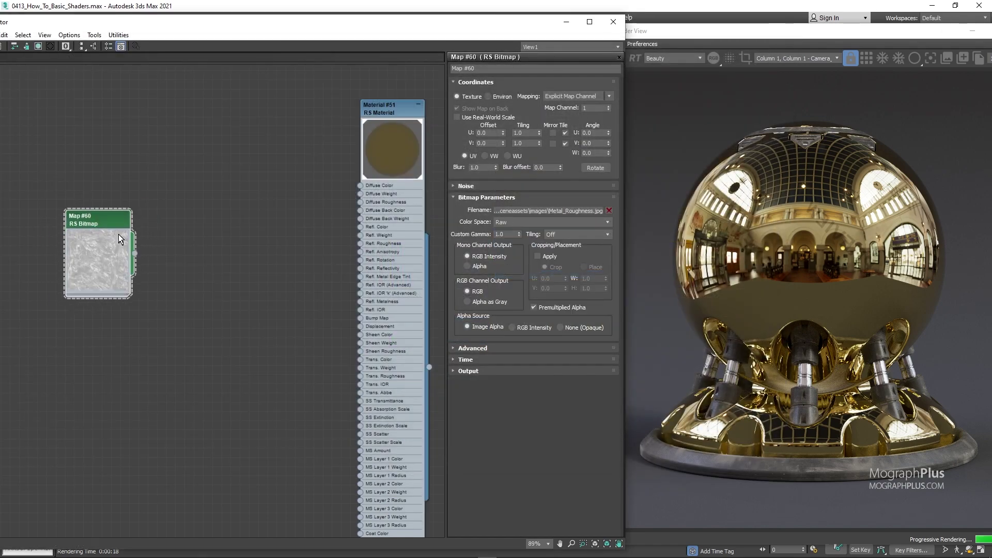
Step: Feed the RS Bitmap into a newly created general Output map
left_click_drag(118, 234, 197, 253)
mouse_move(246, 272)
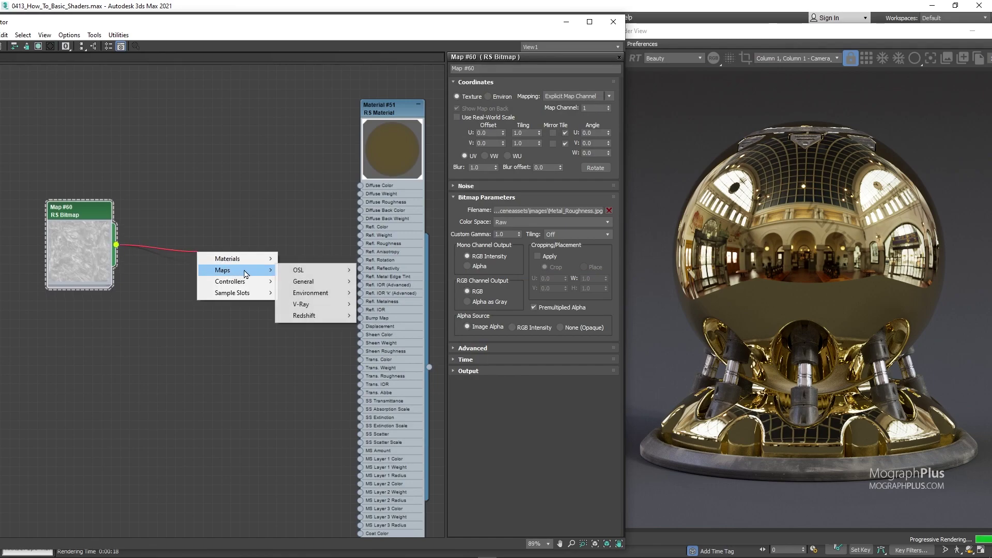
mouse_move(328, 317)
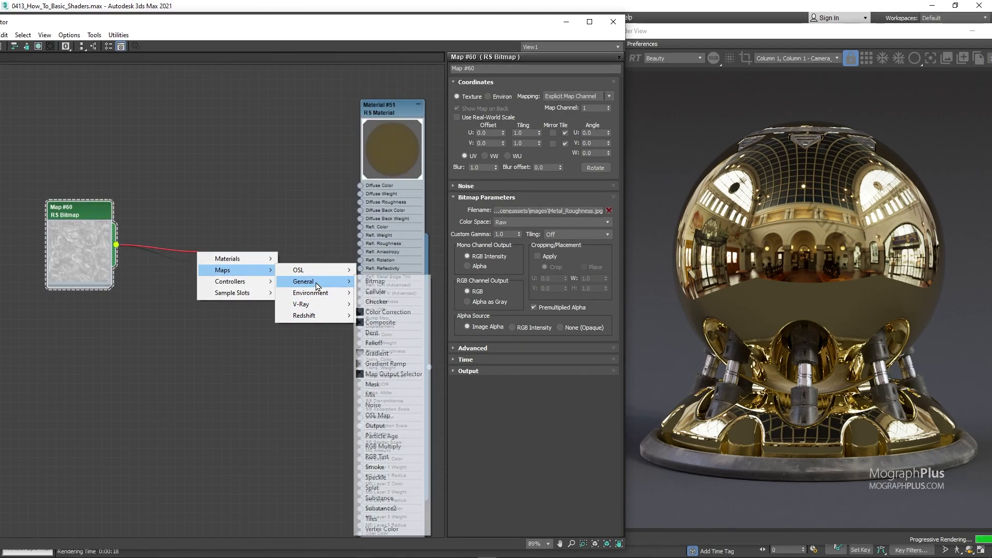
mouse_move(318, 282)
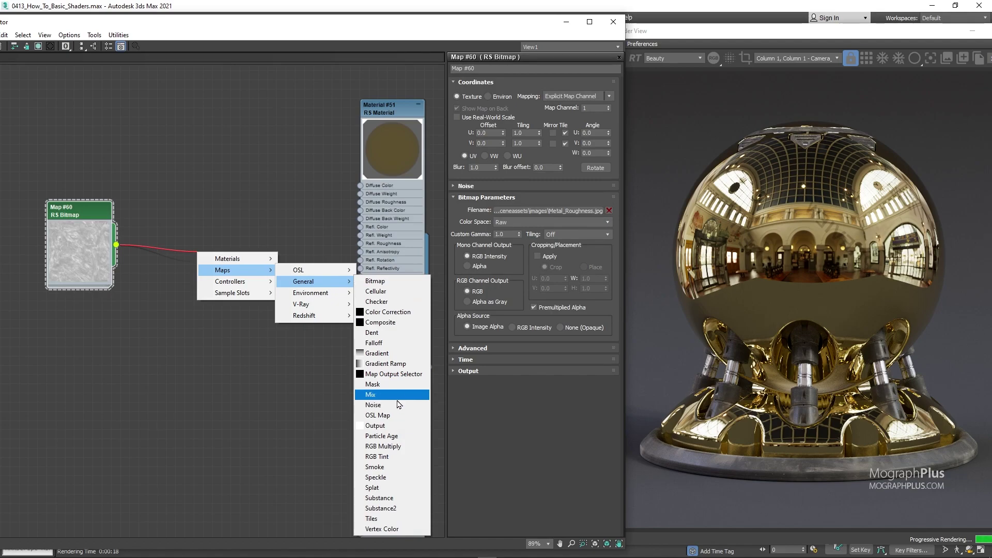
left_click(393, 425)
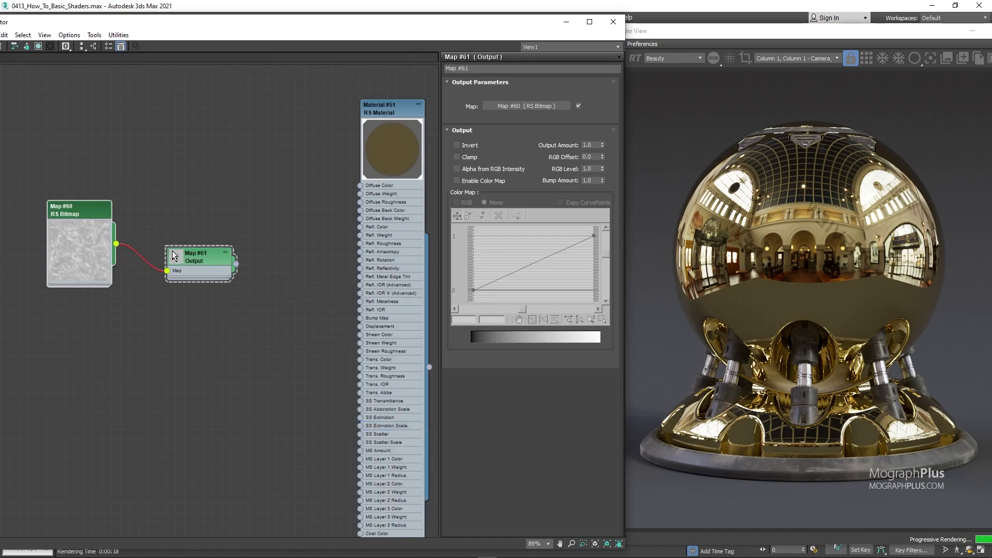
Step: Connect the Output map to the gold material's Refl. Roughness input and set the reflection BRDF to GGX
scroll(287, 280, "up", 1)
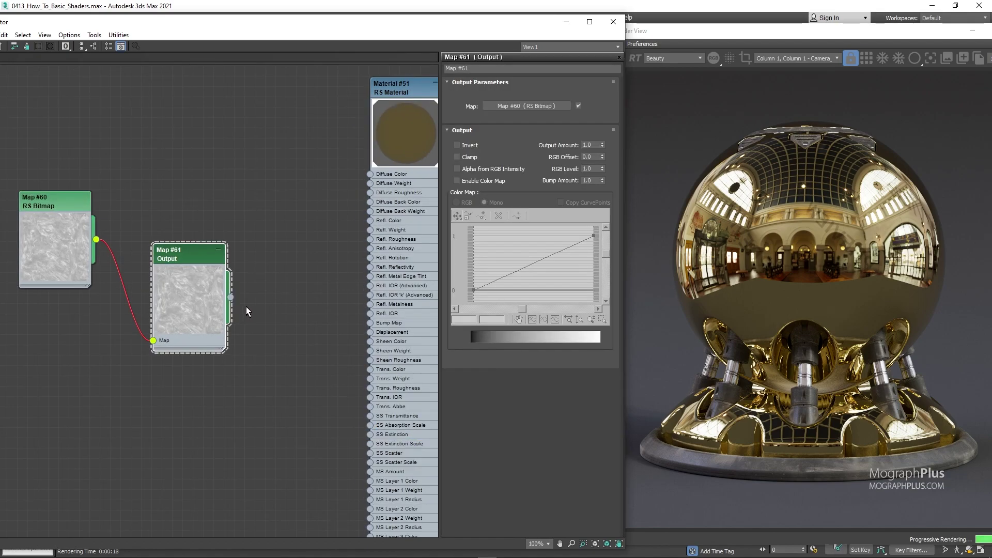
left_click_drag(231, 299, 370, 240)
double_click(399, 144)
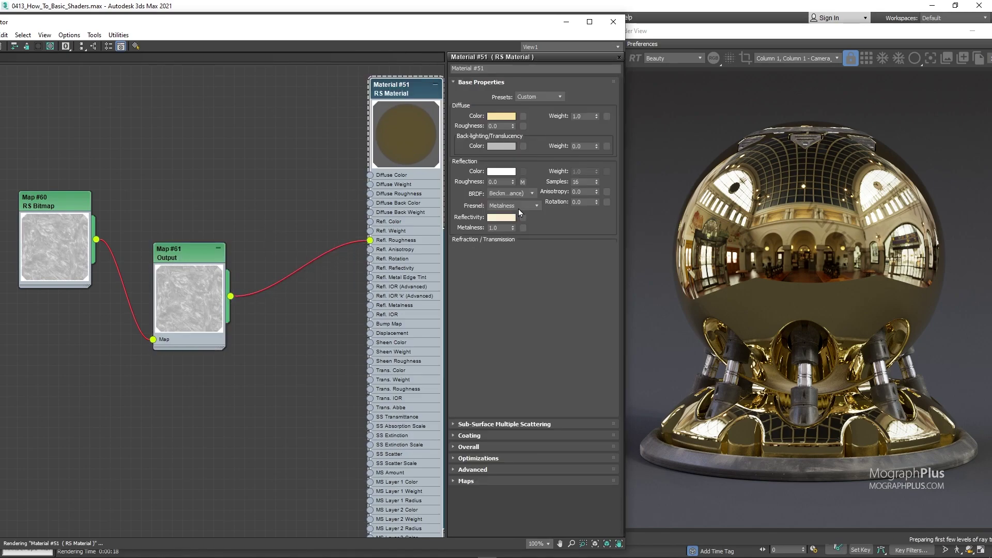
left_click(508, 193)
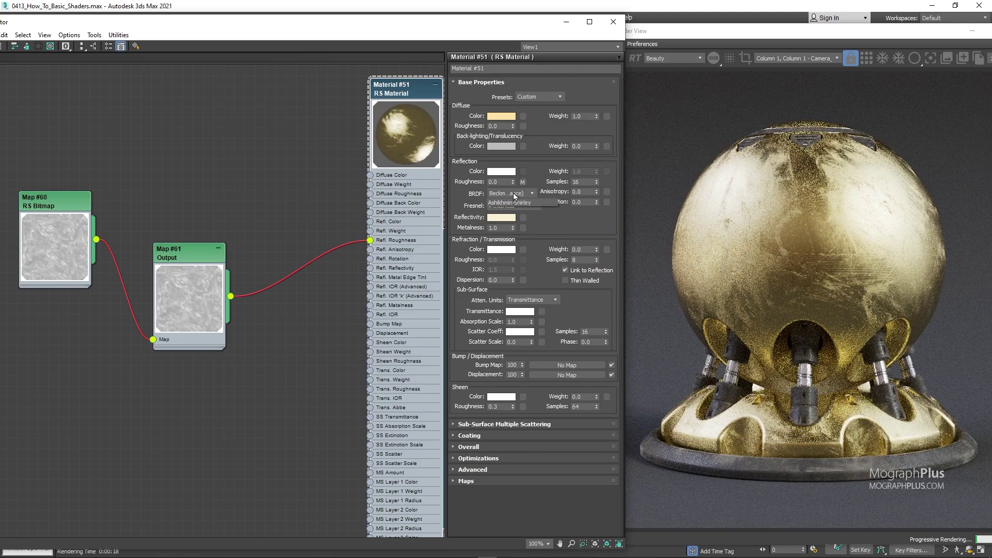
left_click(518, 209)
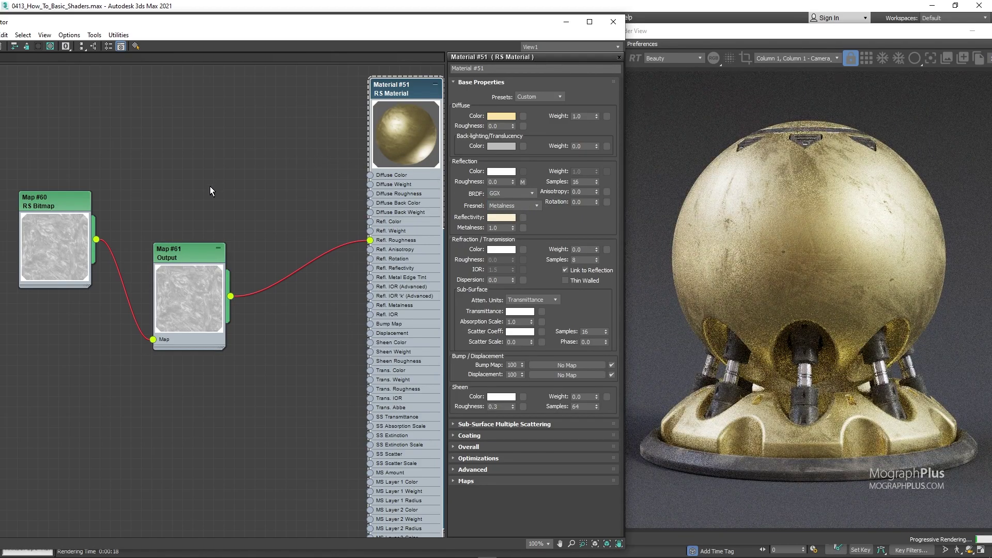
Step: Enable the Output map's Color Map, convert the curve's start point to Bezier, and pull its handle down nearly flat
scroll(210, 186, "down", 1)
double_click(191, 246)
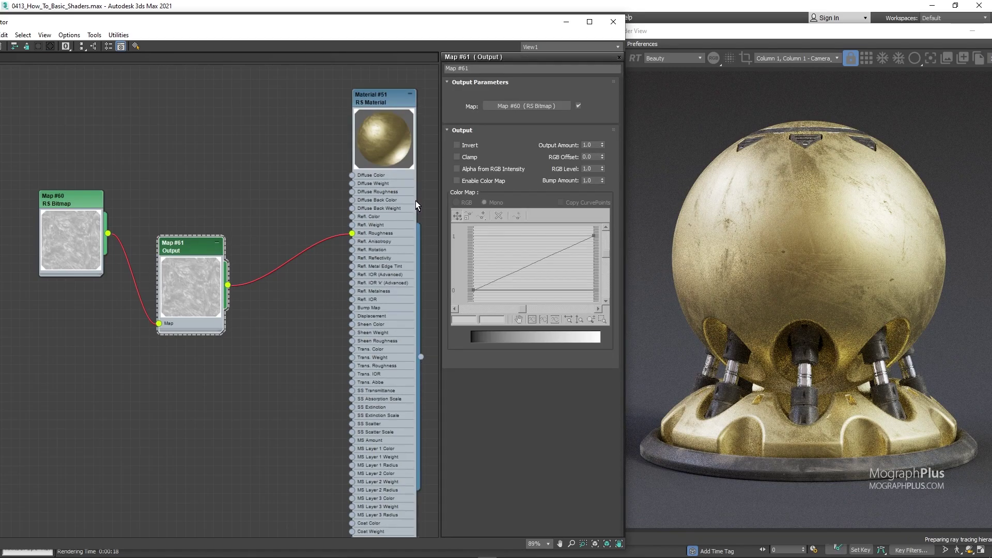
left_click(479, 182)
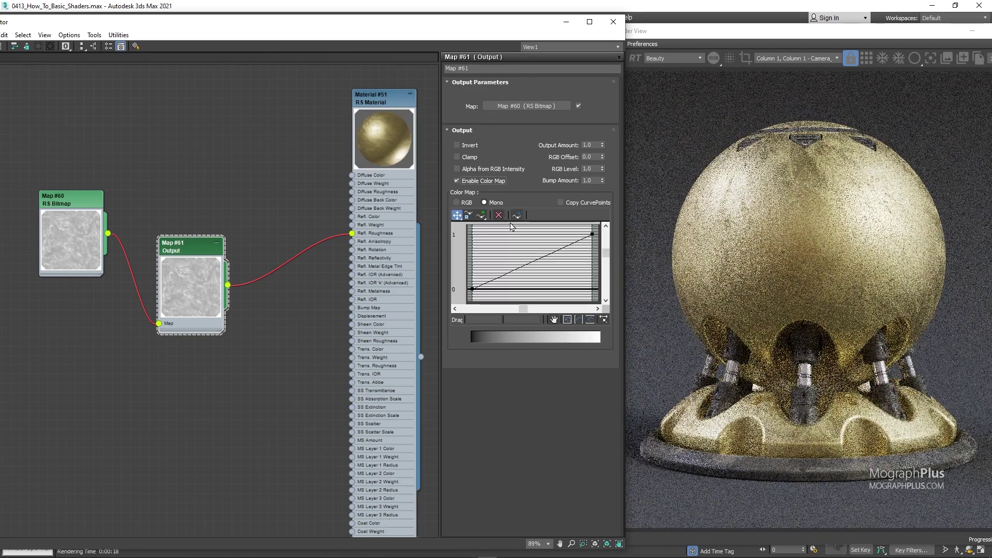
right_click(474, 289)
left_click(509, 320)
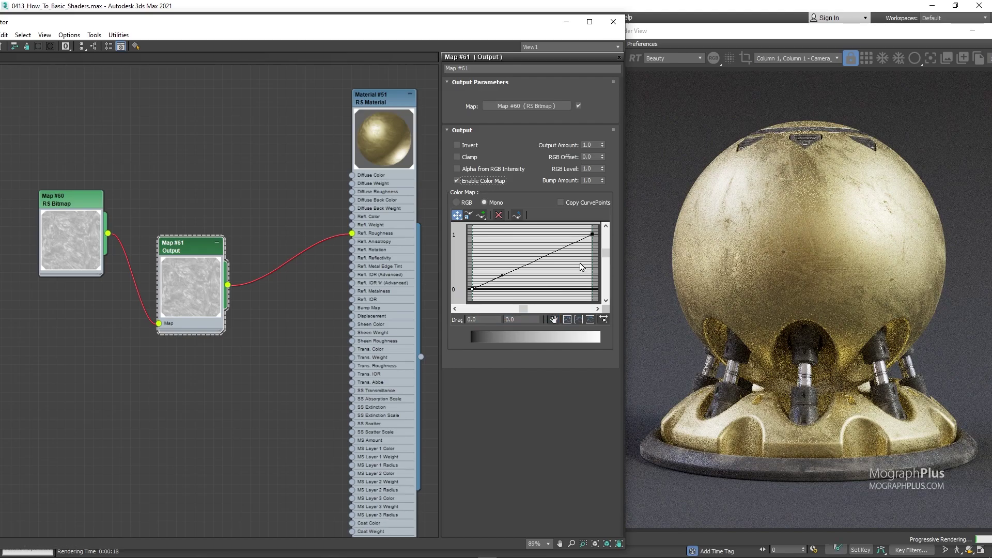
left_click_drag(500, 276, 513, 288)
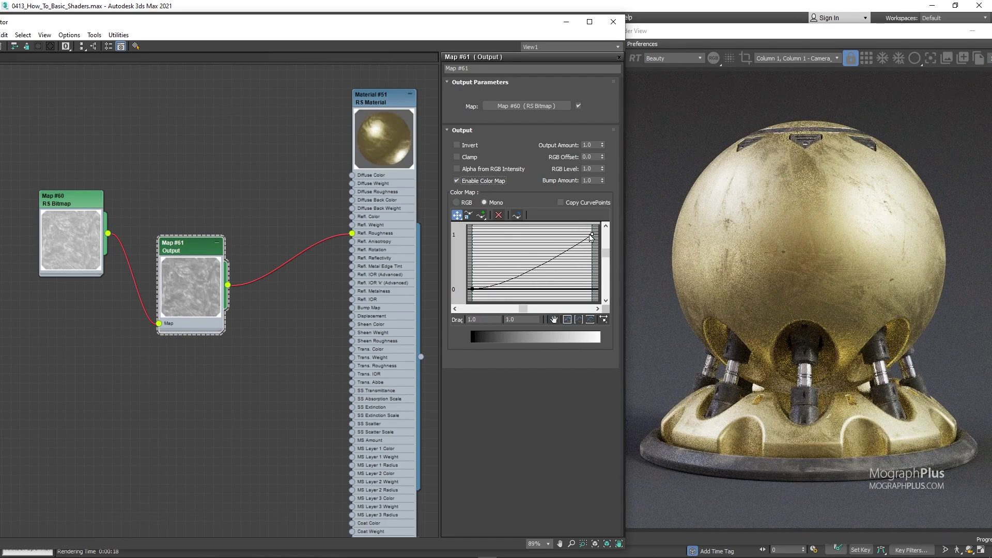
Step: Convert the color map curve's end point to Bezier and raise its handle level with the point
right_click(593, 235)
left_click(603, 264)
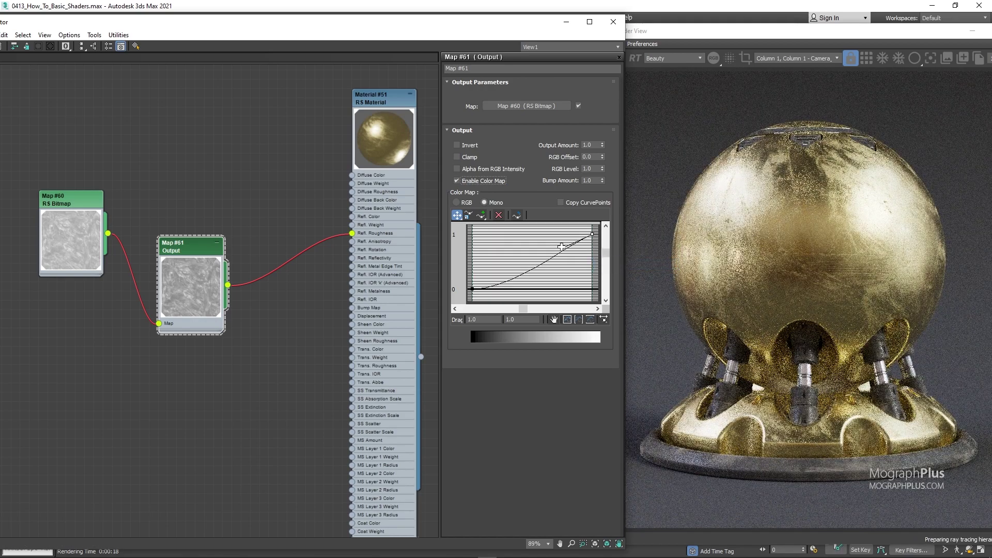
left_click_drag(563, 247, 560, 234)
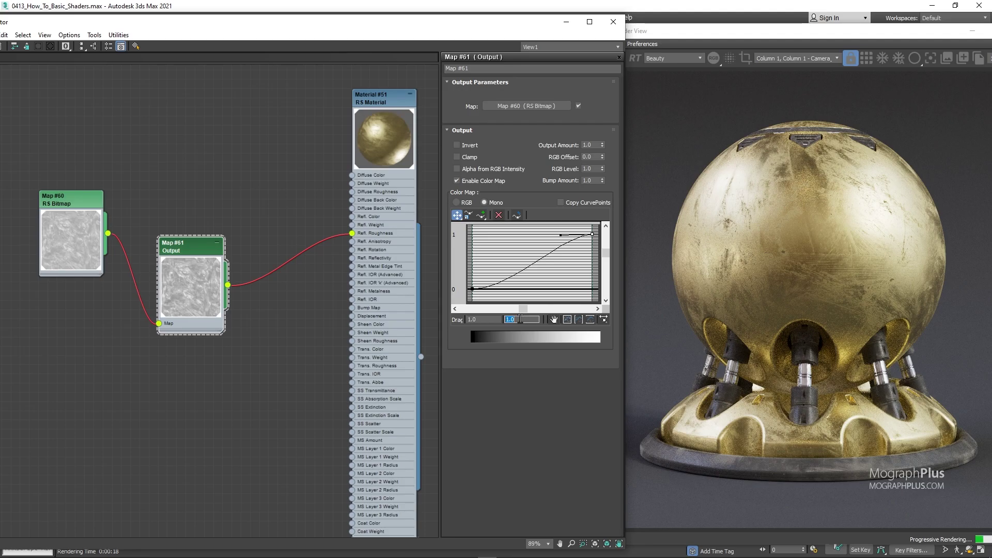
Step: Lower the output value of the color map curve's end point, trying 0.8 and settling on 0.4
type("0.8")
key("Return")
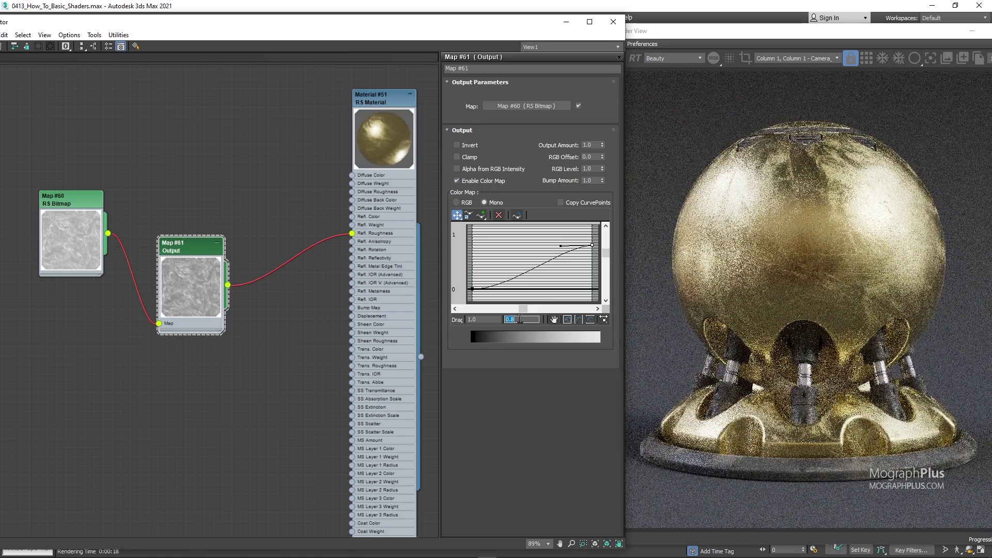
key("Return")
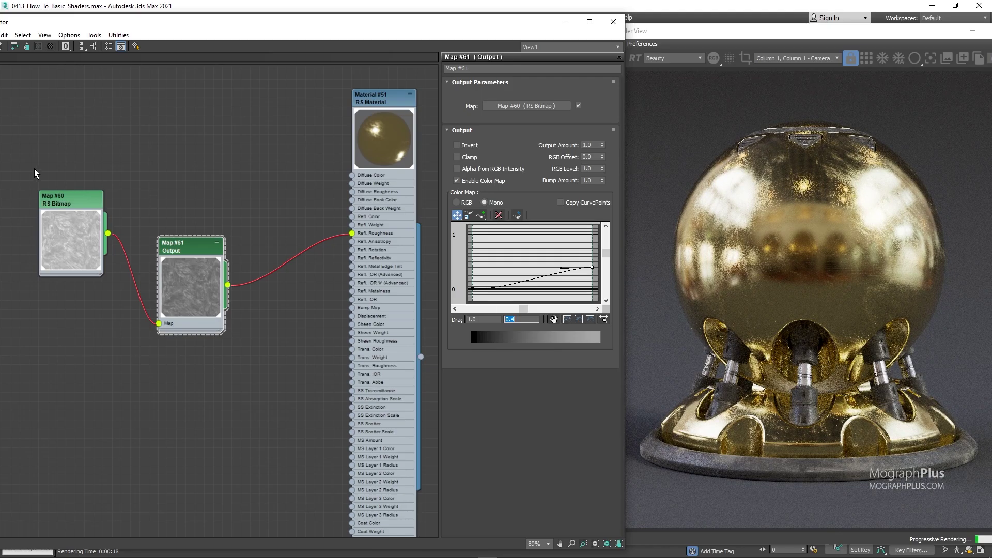
Step: Set the roughness RS Bitmap's U and V tiling to 2.0
double_click(67, 213)
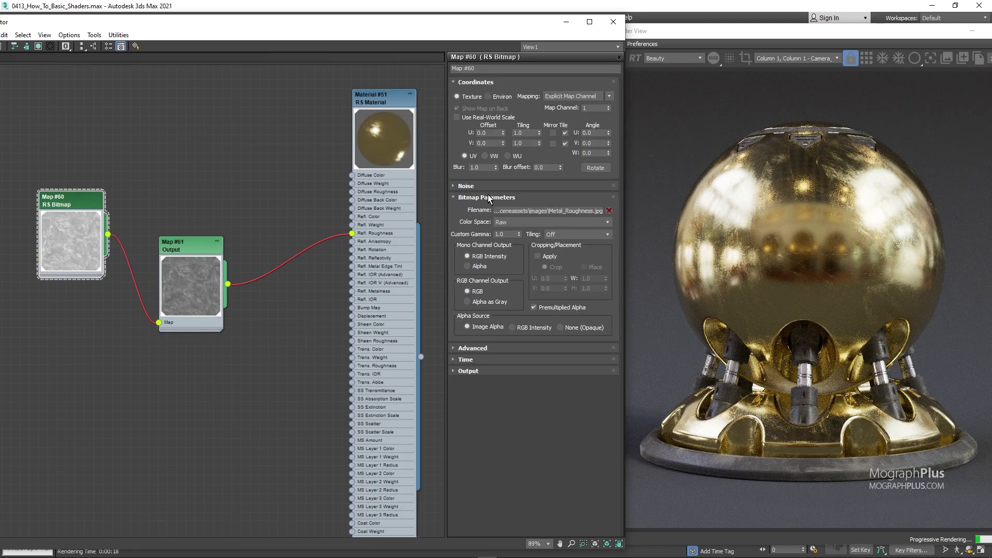
type("2")
key("Tab")
type("2")
key("Return")
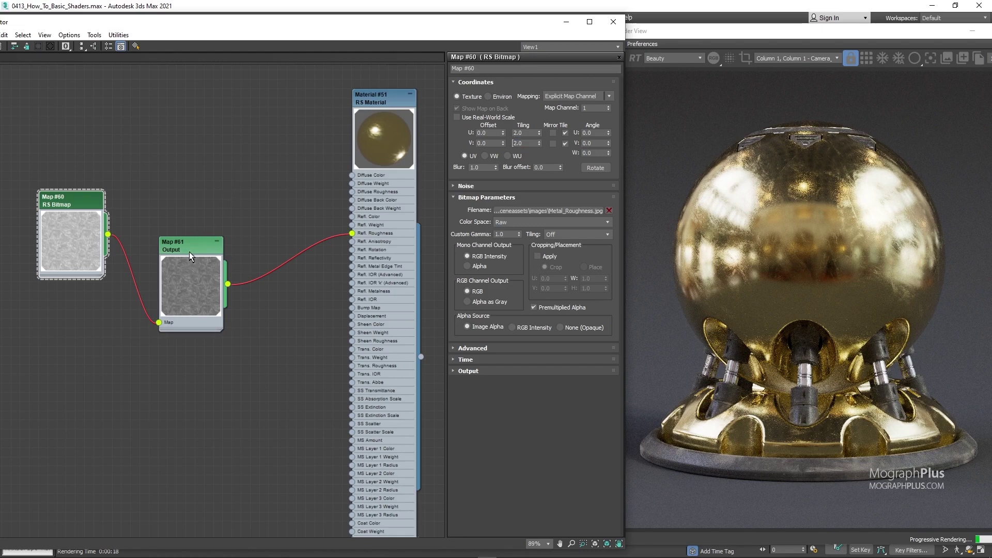
Step: Move the Output node up and add a Redshift RS Bump Map node in the free space beneath it
left_click_drag(199, 243, 199, 207)
right_click(211, 321)
mouse_move(236, 339)
mouse_move(367, 385)
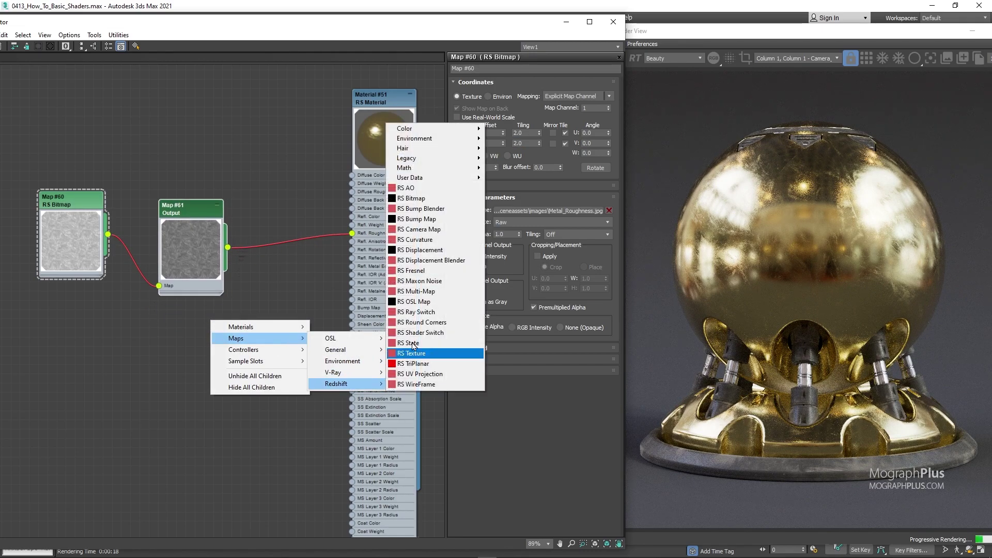
left_click(421, 219)
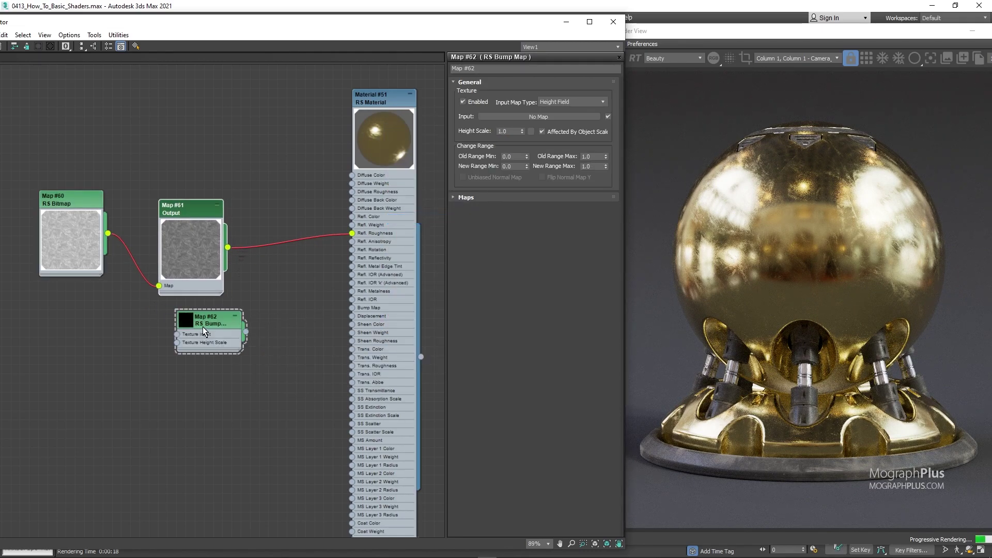
left_click_drag(203, 327, 203, 378)
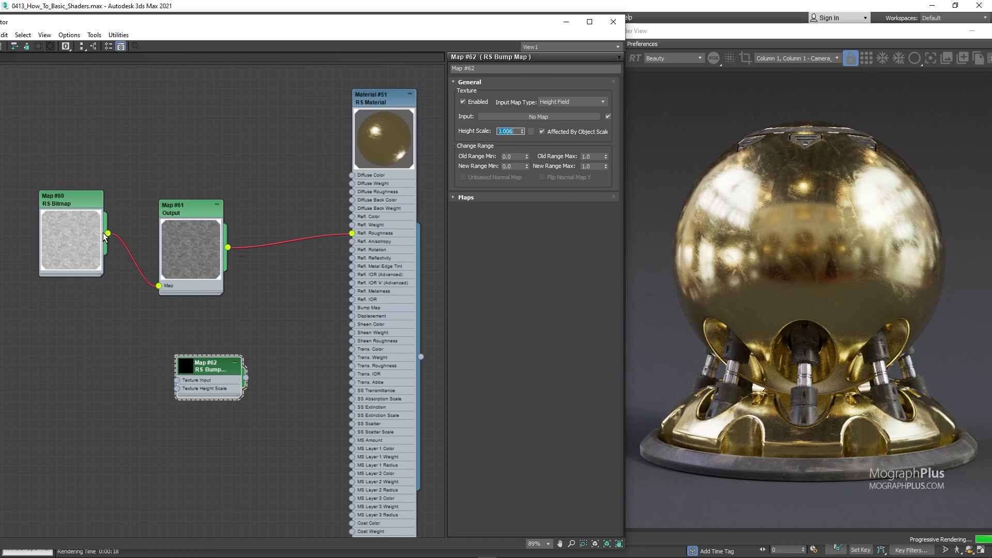
Step: Wire the RS Bitmap through the RS Bump Map, with Height Scale 0.006, into the gold material's Bump Map input
left_click_drag(120, 269, 177, 380)
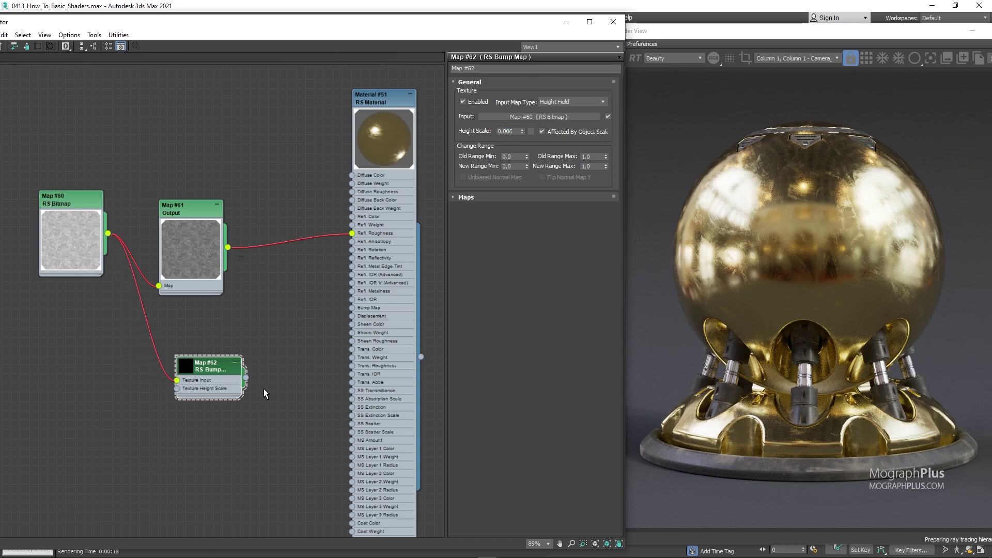
double_click(191, 365)
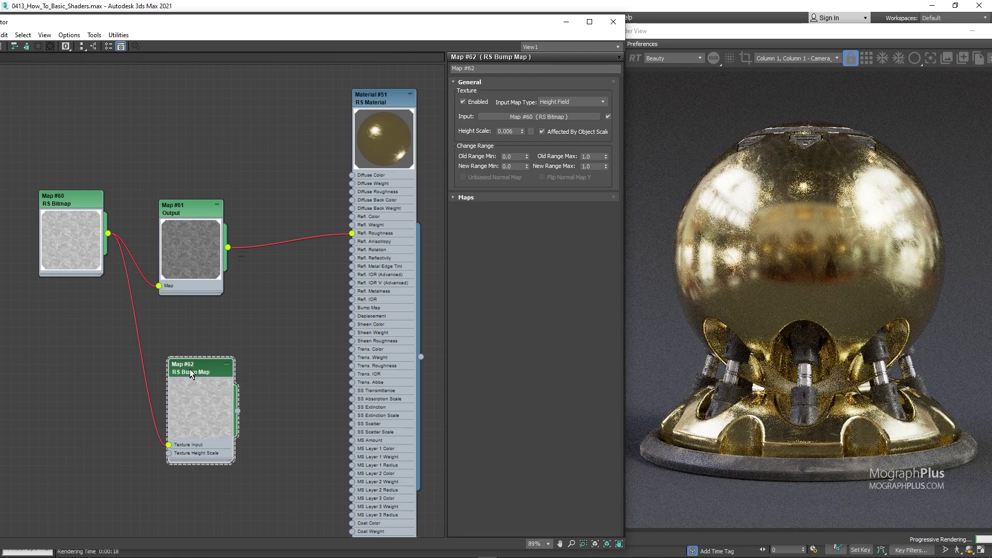
double_click(197, 393)
left_click_drag(205, 379, 204, 389)
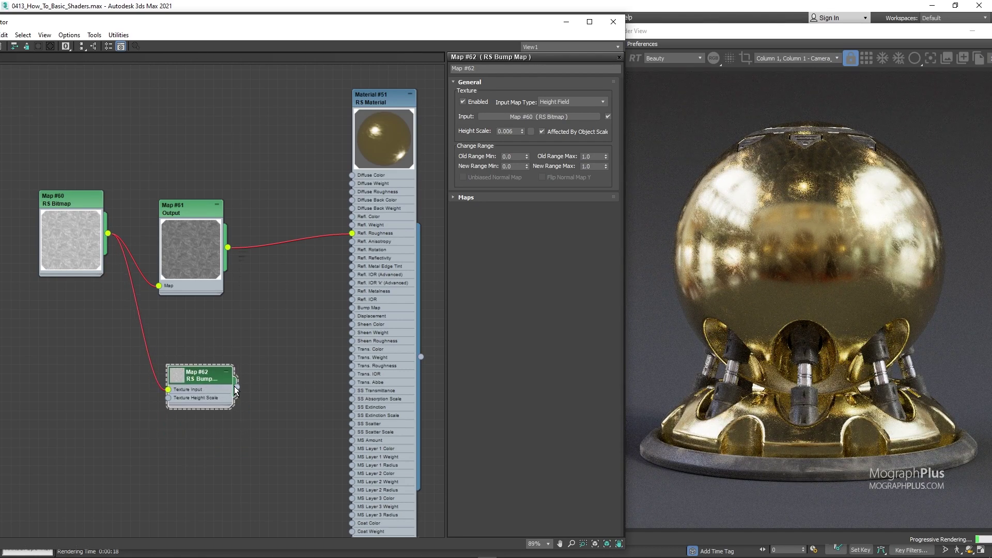
left_click_drag(308, 345, 353, 309)
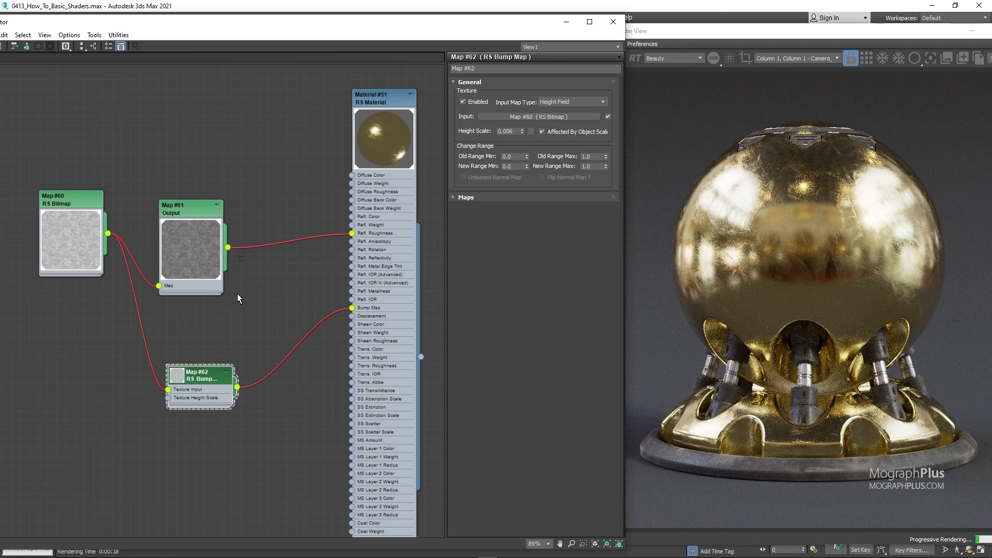
Step: Copy the Maxon Noise, its RS Bump Map and the RS Bump Blender from the orange material's network to the gold material
scroll(185, 280, "down", 6)
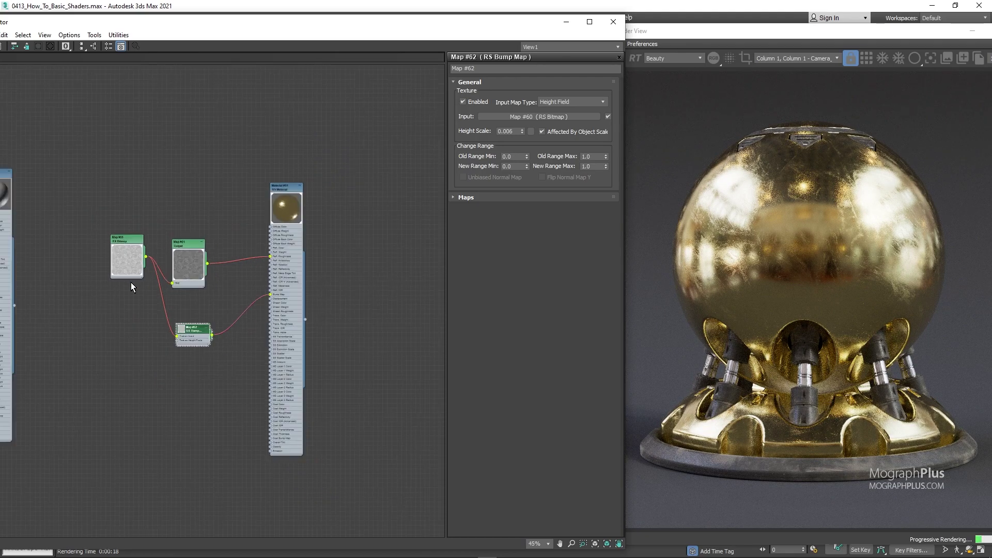
middle_click_drag(102, 310, 189, 338)
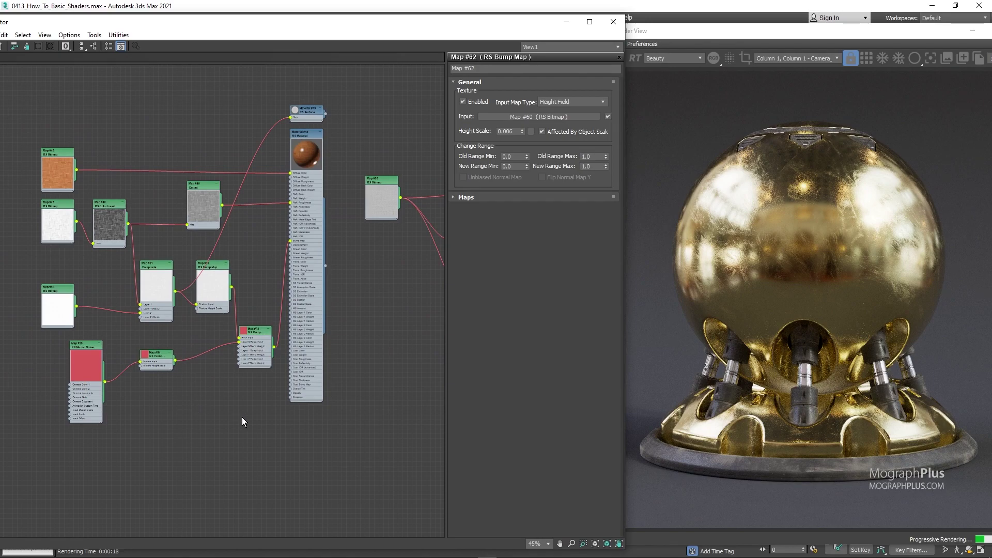
middle_click_drag(132, 397, 29, 385)
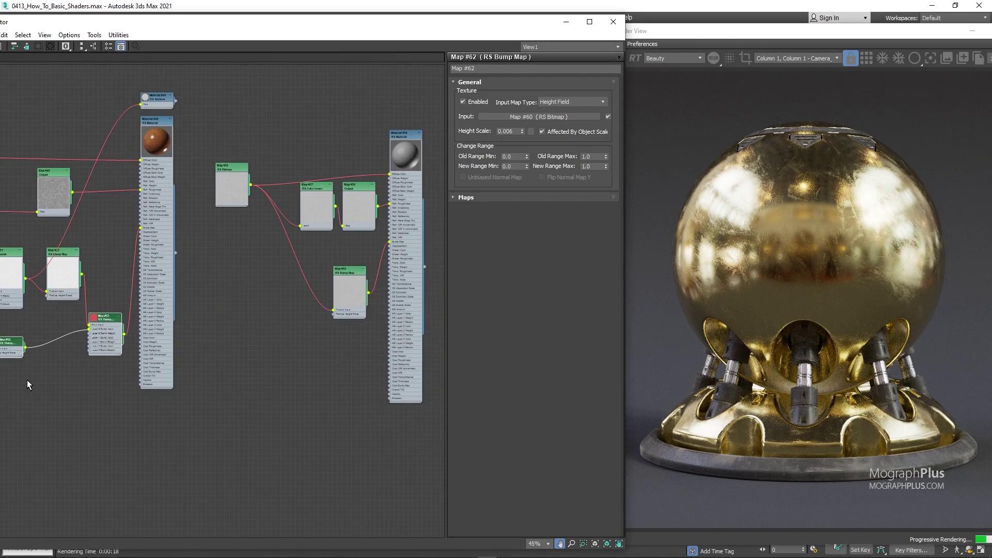
scroll(31, 377, "down", 5)
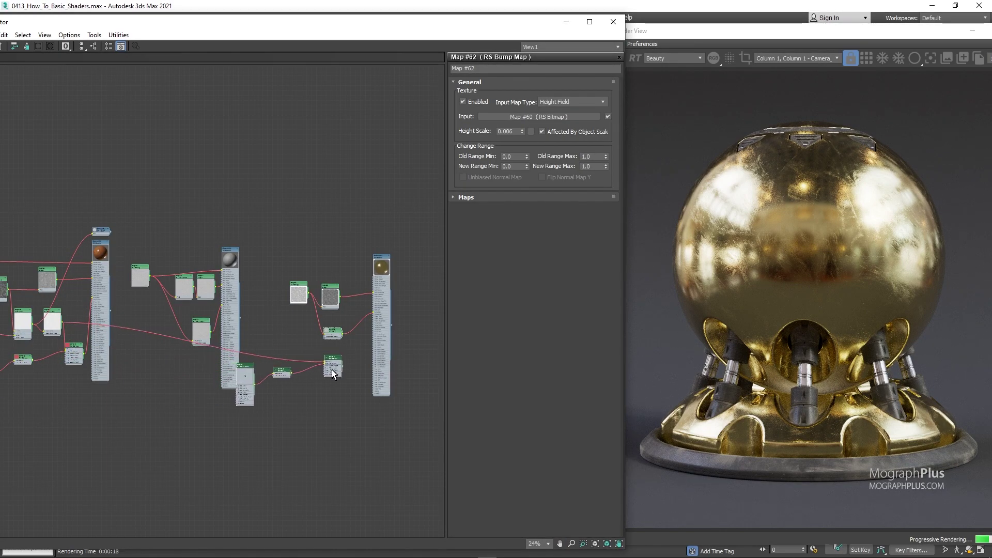
Step: Disconnect the old bump link from the copied RS Bump Blender's Base Input and move the copied noise and bump nodes closer to it
double_click(333, 373)
scroll(325, 374, "up", 10)
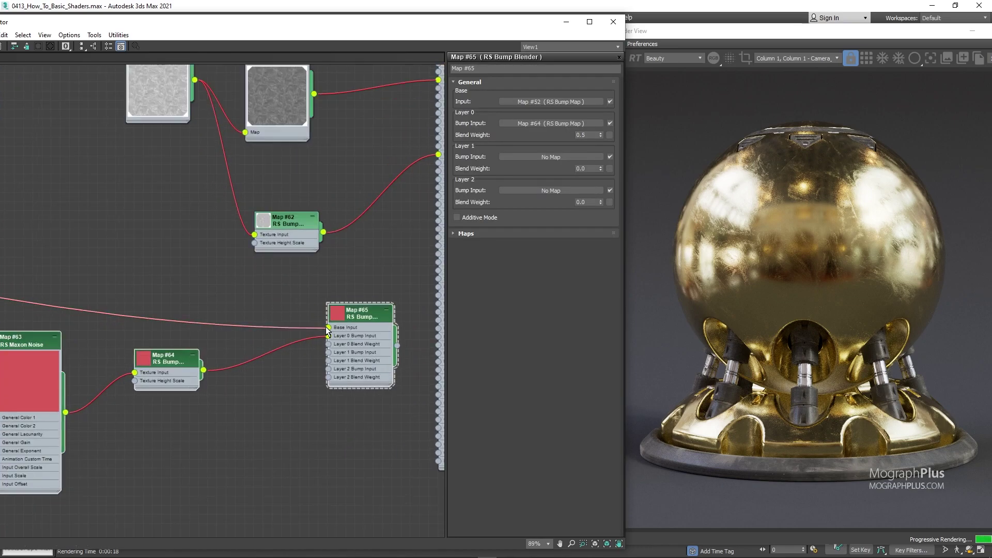
left_click_drag(328, 330, 217, 301)
scroll(154, 256, "down", 3)
middle_click_drag(153, 256, 200, 287)
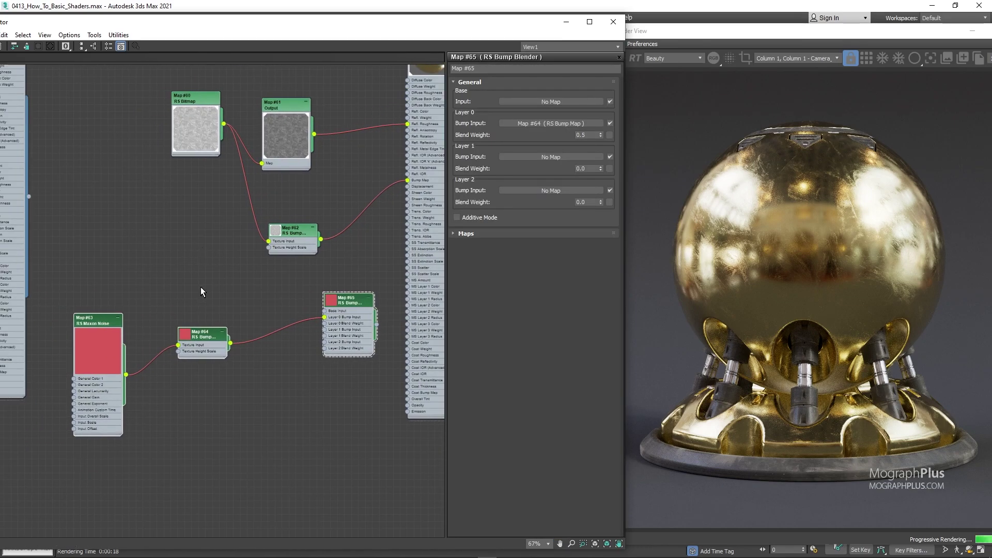
left_click_drag(209, 335, 295, 331)
left_click_drag(128, 331, 177, 317)
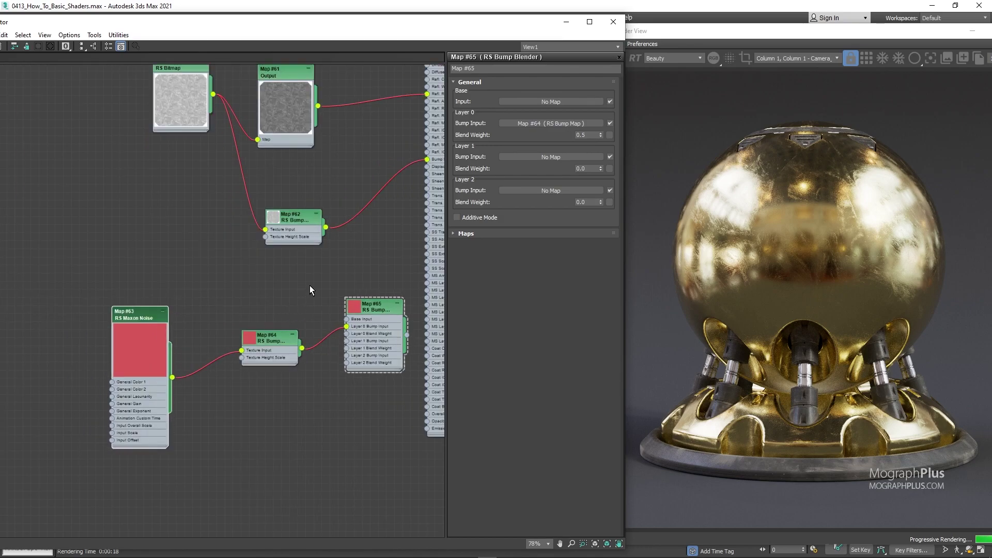
Step: Connect the gold material's RS Bump Map to the Bump Blender's Base Input, and feed the blender into the material's Bump Map input
scroll(309, 286, "up", 2)
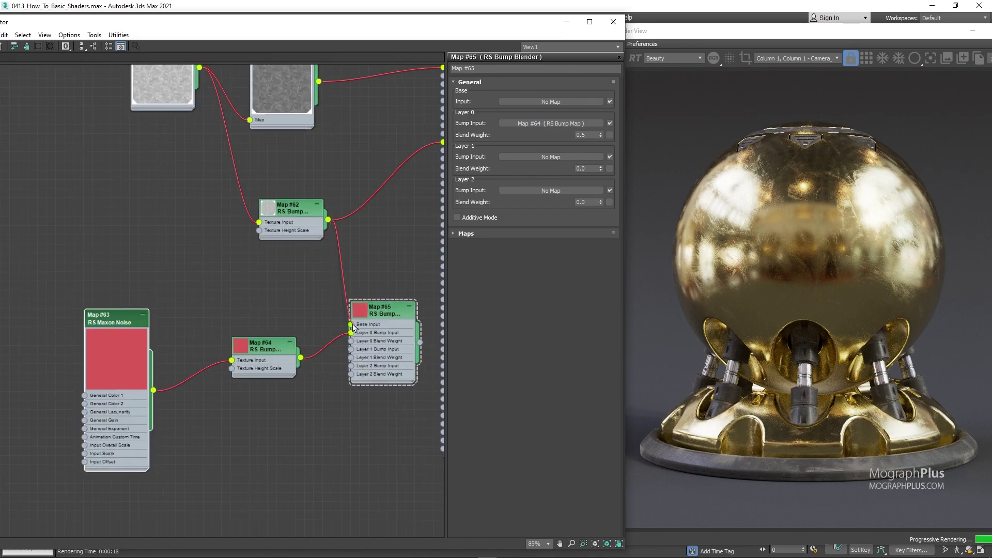
left_click_drag(353, 328, 352, 325)
middle_click_drag(351, 325, 252, 337)
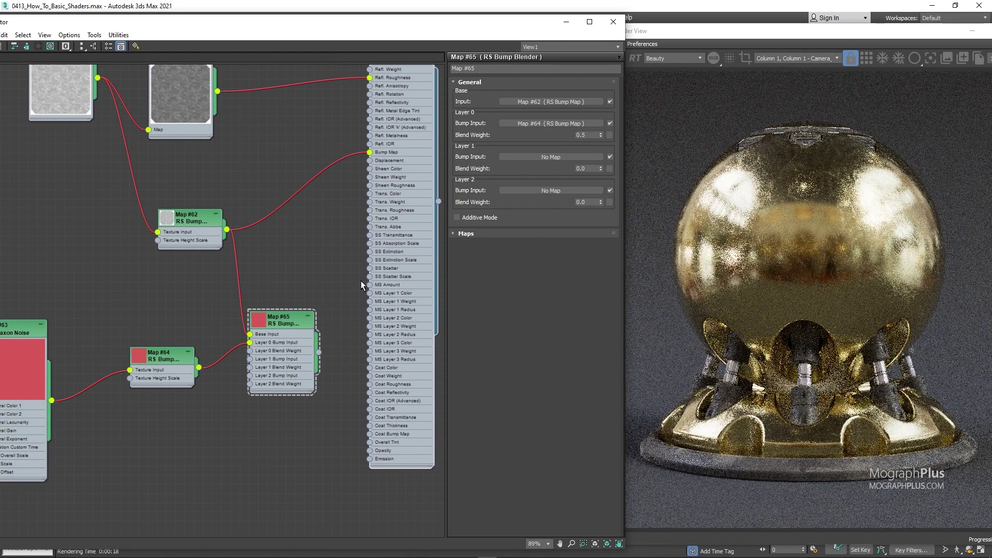
scroll(360, 284, "down", 2)
middle_click_drag(290, 271, 304, 299)
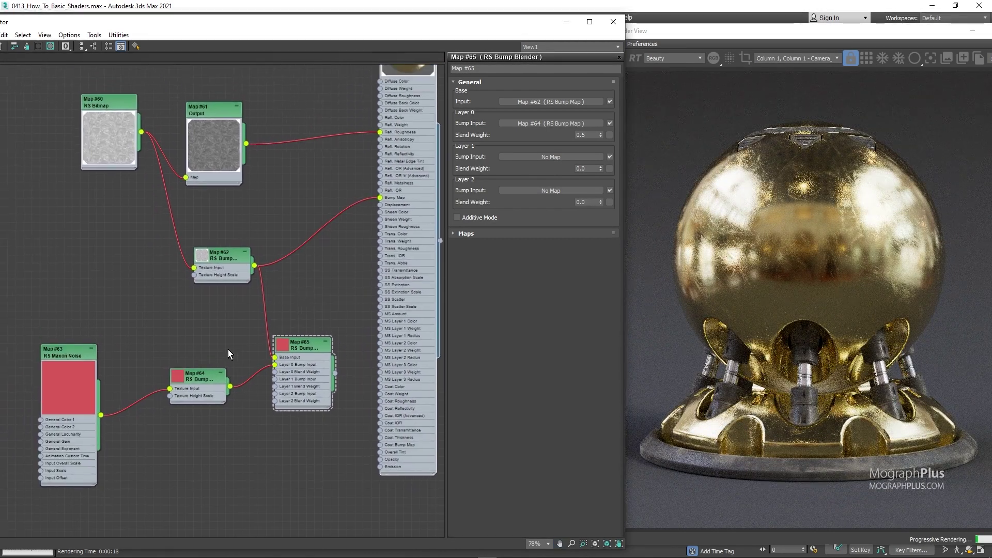
left_click_drag(334, 373, 360, 262)
left_click_drag(380, 203, 380, 198)
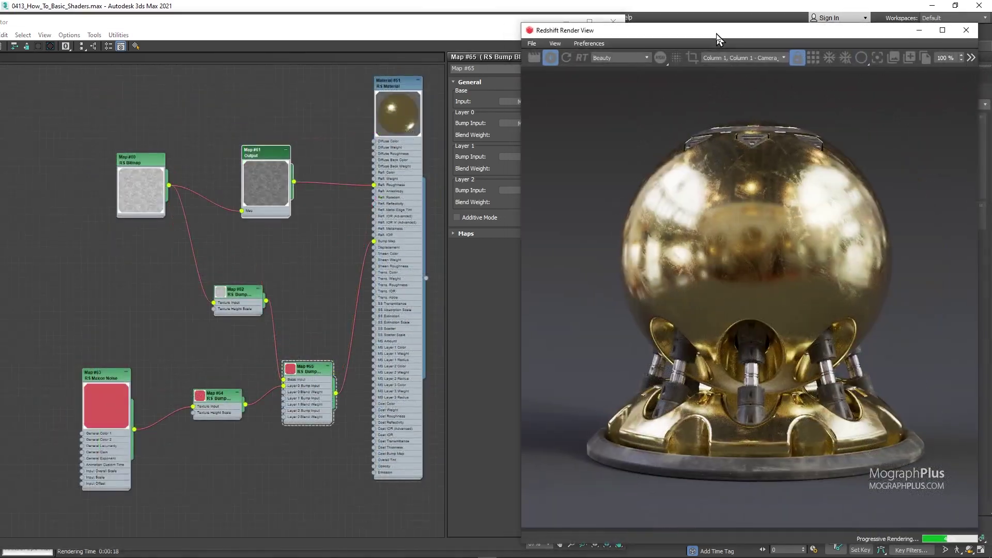
Step: Reposition the Redshift Render View, and switch to Photos to inspect the scratches in the 0413_How_To_Basic_Shaders_04.png render up close
left_click_drag(718, 35, 724, 35)
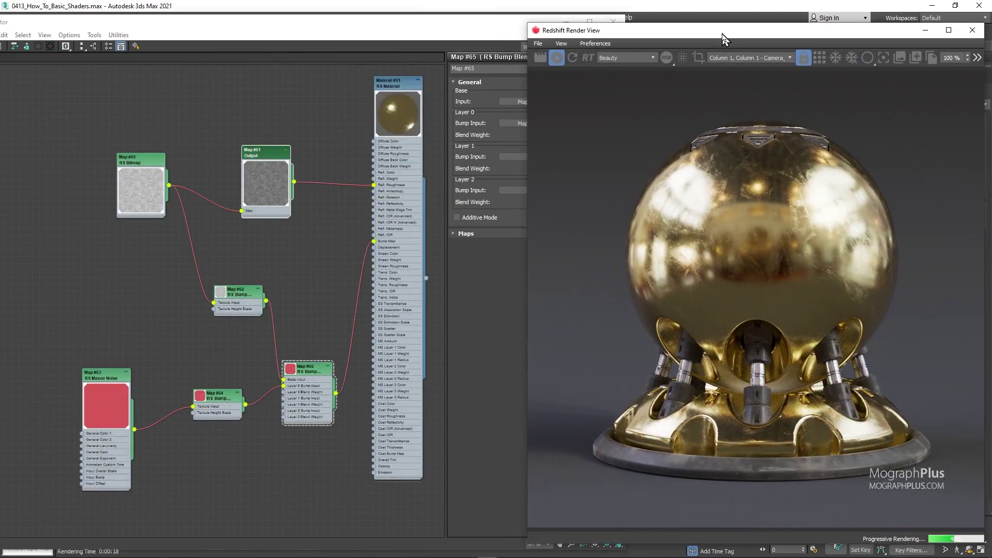
left_click(419, 41)
left_click_drag(412, 28, 341, 34)
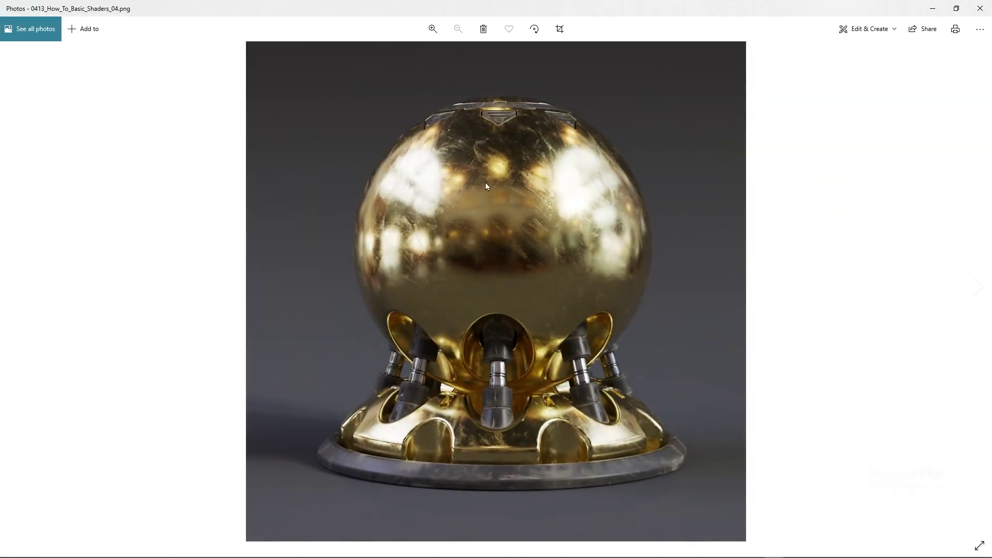
scroll(485, 182, "up", 5)
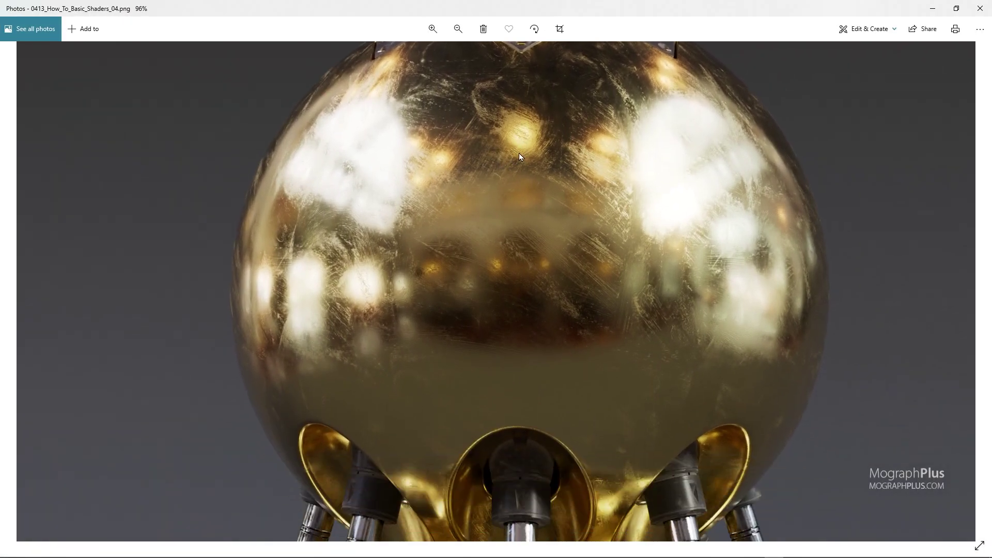
Step: Examine the lower part of the gold render up close, view the whole image once more and close the Photos window
scroll(519, 153, "down", 4)
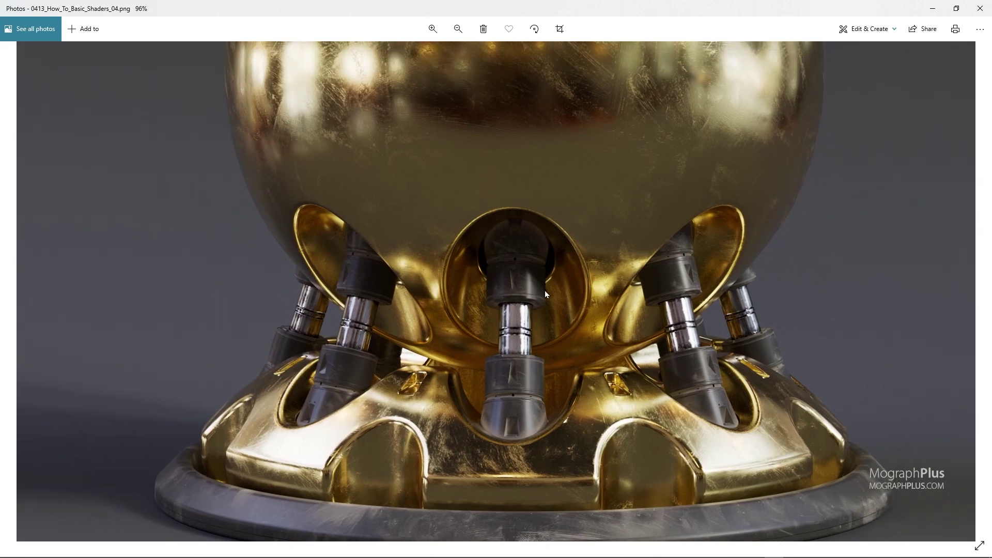
scroll(525, 144, "up", 3)
scroll(498, 196, "down", 3, "ctrl")
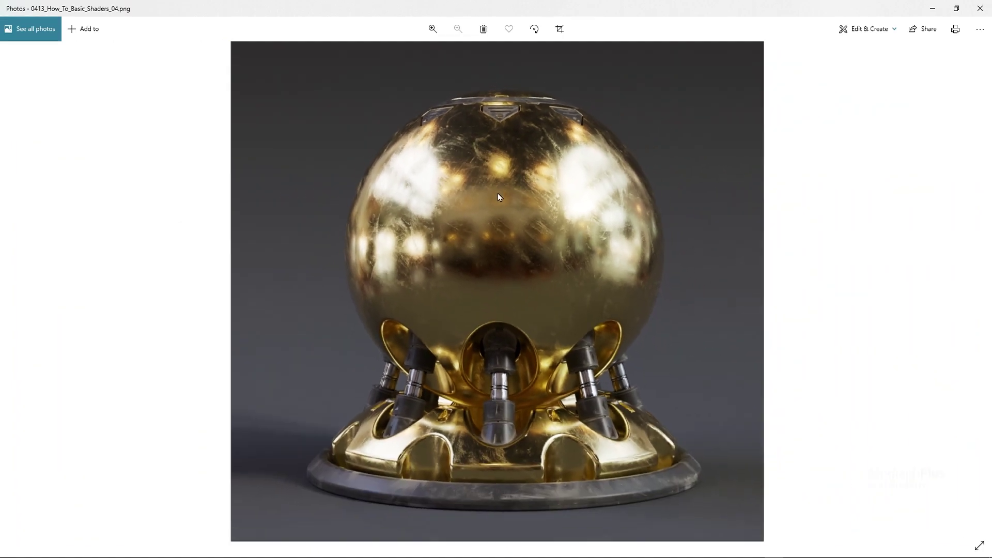
left_click(987, 11)
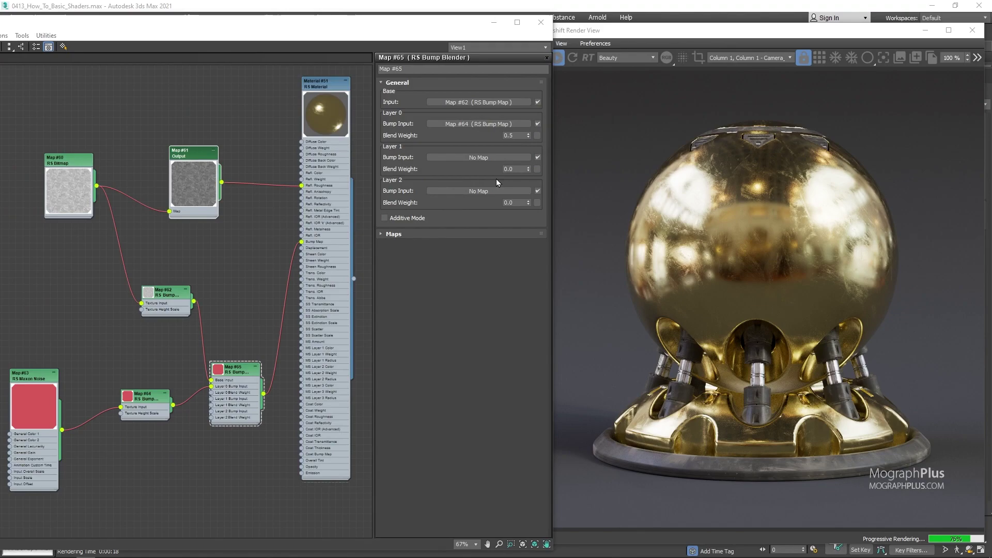
Step: Duplicate the gold material's whole node network, including its roughness and bump nodes, and place the copy beside the original
scroll(101, 234, "down", 5)
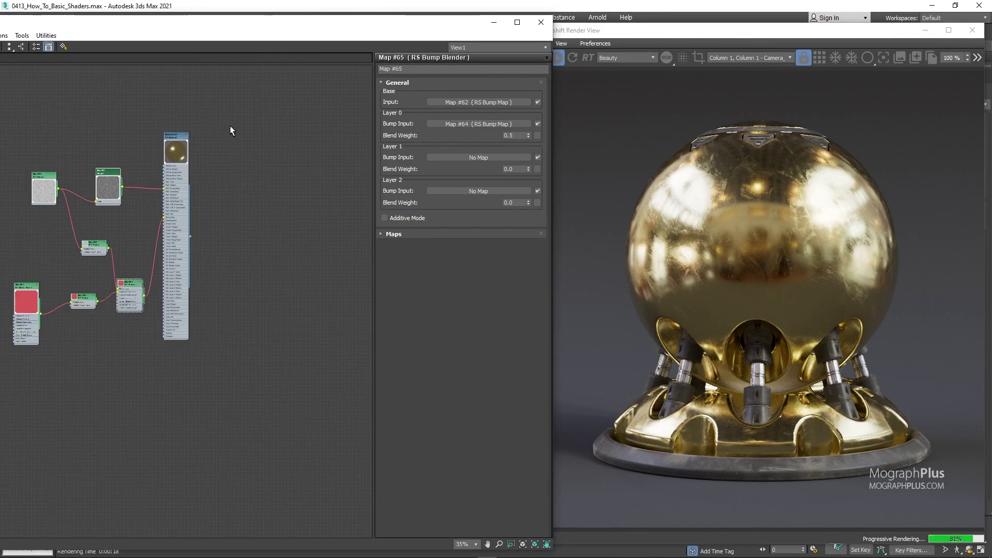
left_click_drag(233, 134, 16, 410)
middle_click_drag(15, 409, 83, 198)
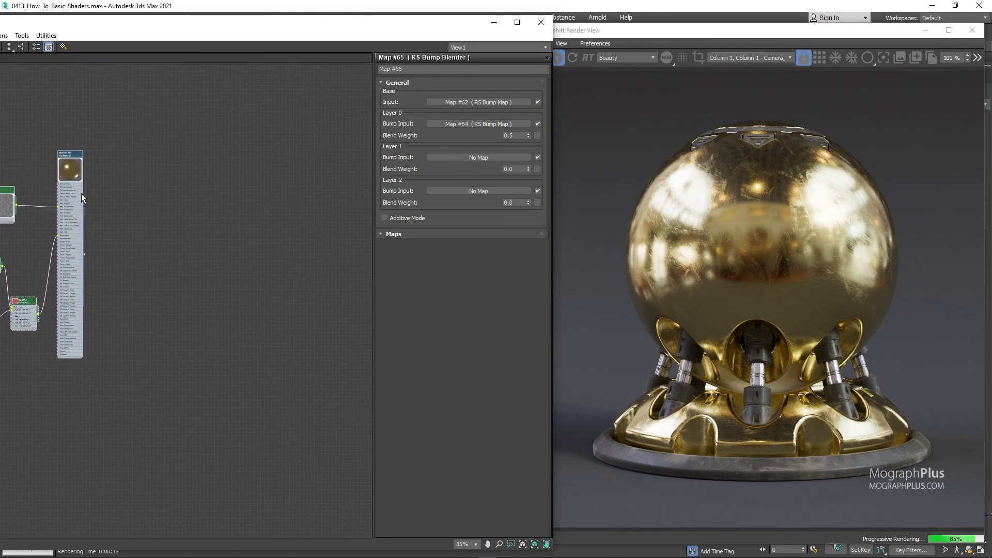
left_click_drag(78, 180, 323, 172, "shift")
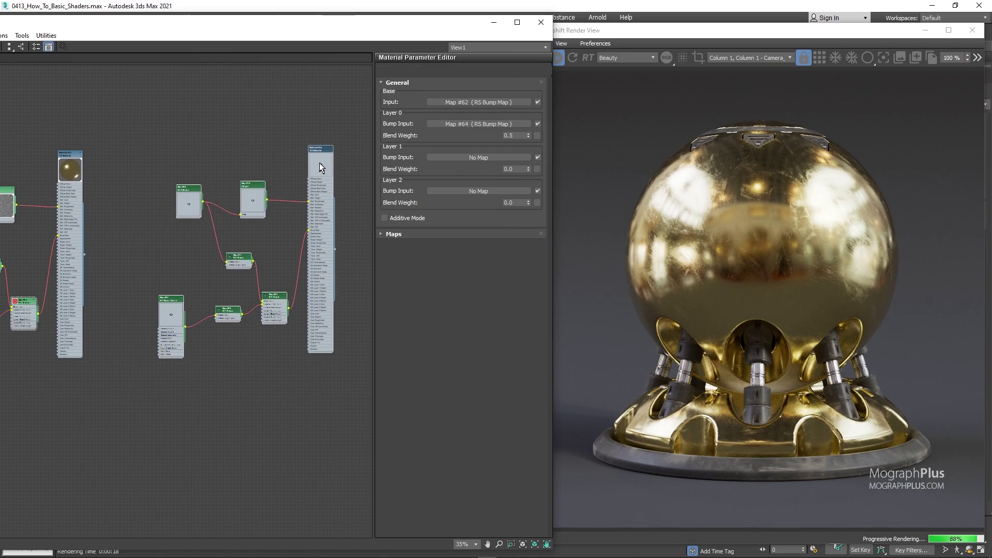
Step: Open the duplicated RS Material's parameters and assign it to the selected shader ball objects
double_click(319, 167)
right_click(321, 163)
left_click(352, 176)
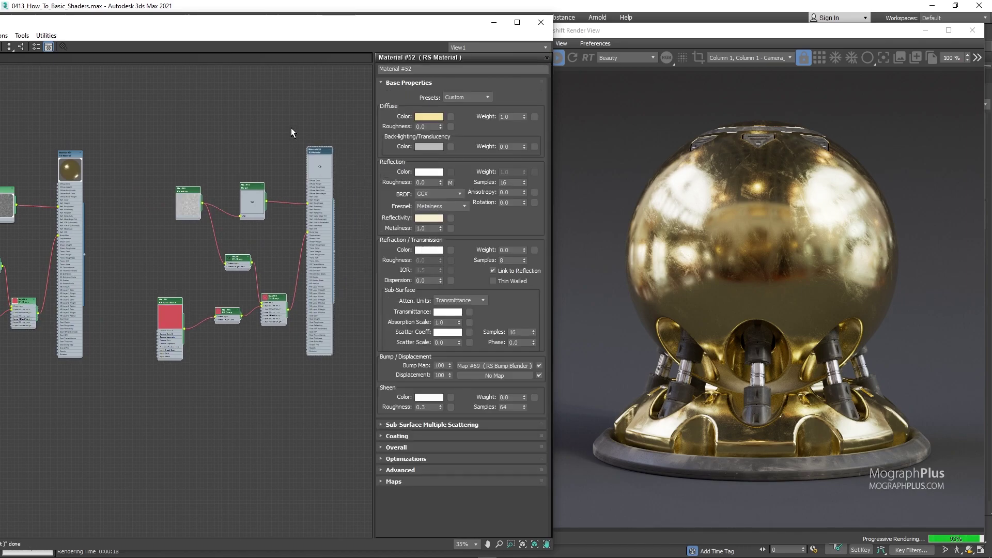
scroll(316, 150, "up", 2)
right_click(318, 153)
left_click(333, 173)
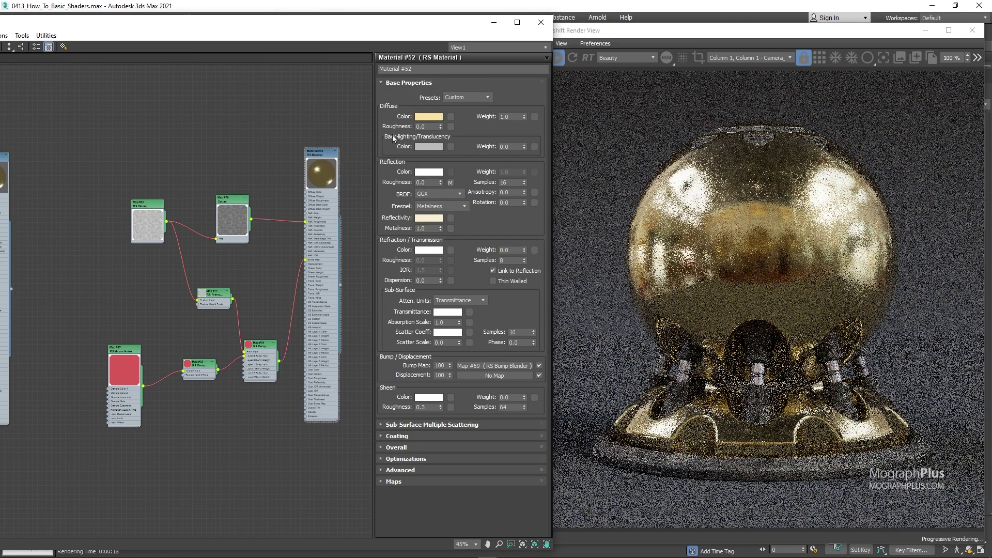
Step: Set the duplicated material's diffuse color to RGB 236, 169, 116
left_click(421, 117)
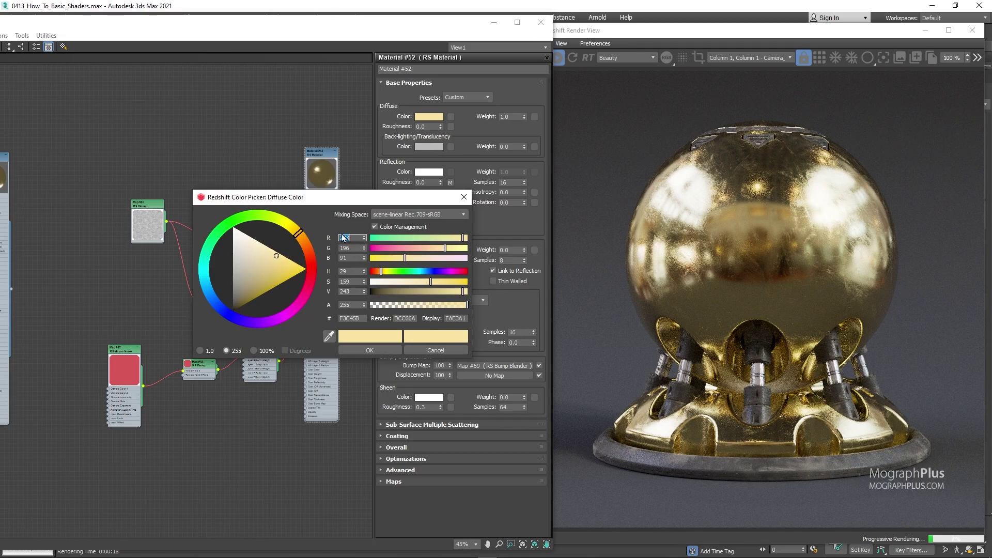
type("2")
left_click(349, 248)
type("1")
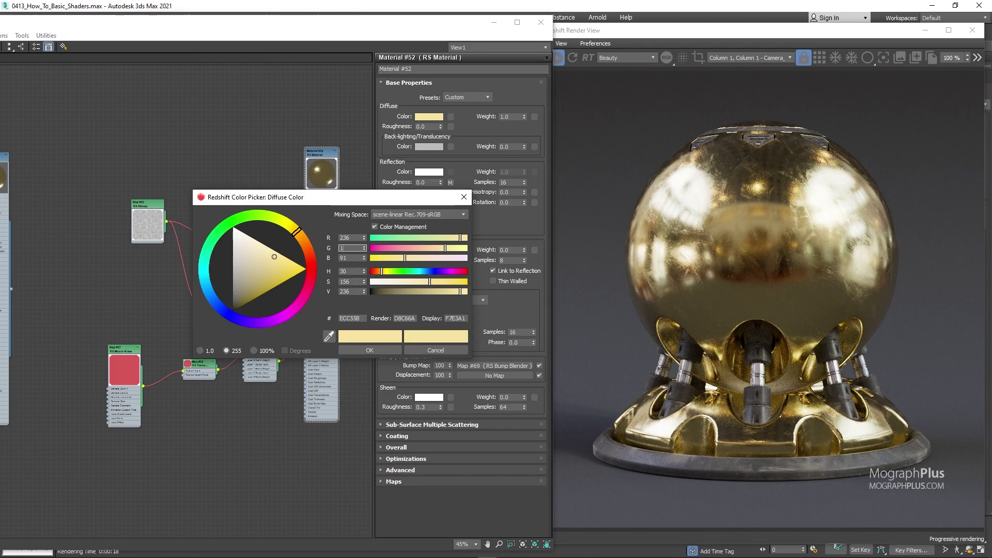
type("69")
left_click(351, 259)
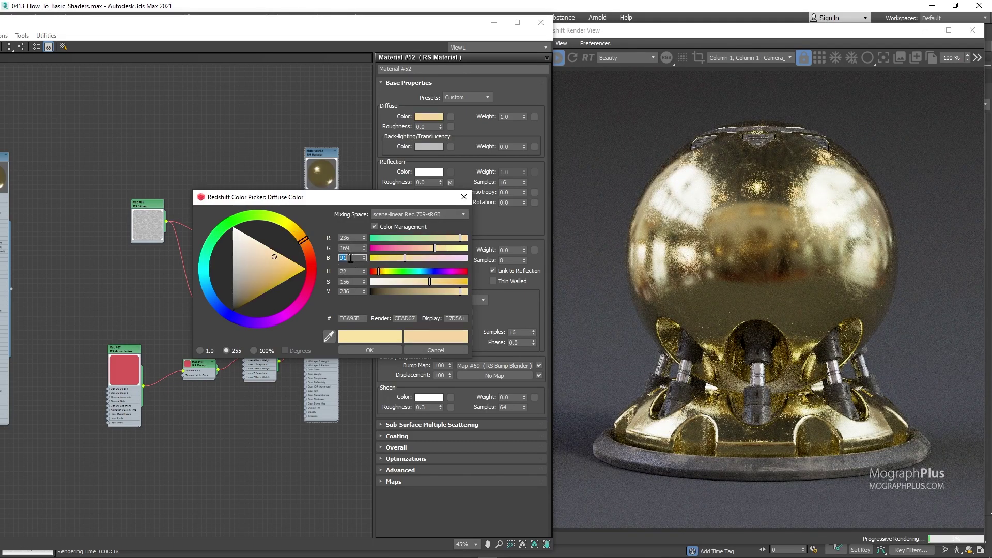
type("1")
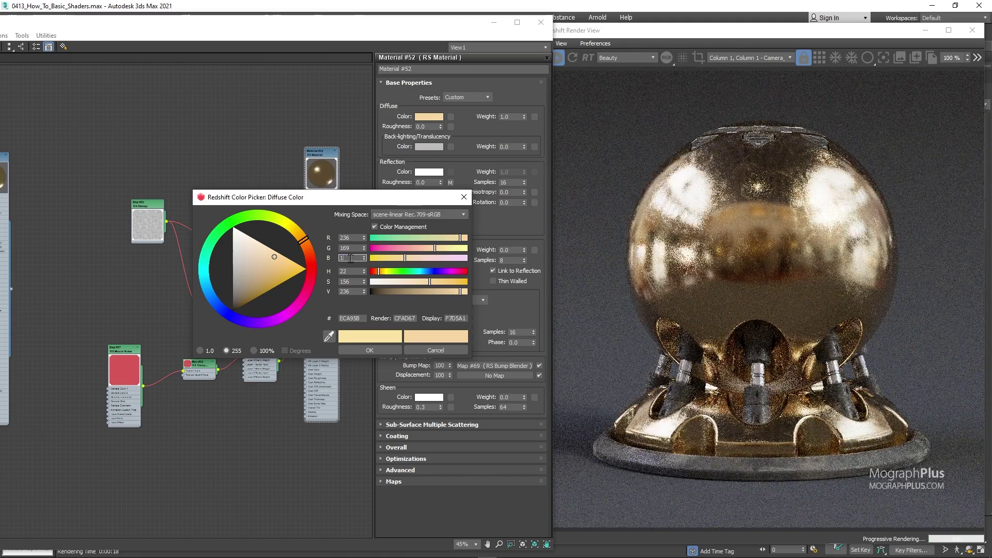
type("16")
key("Return")
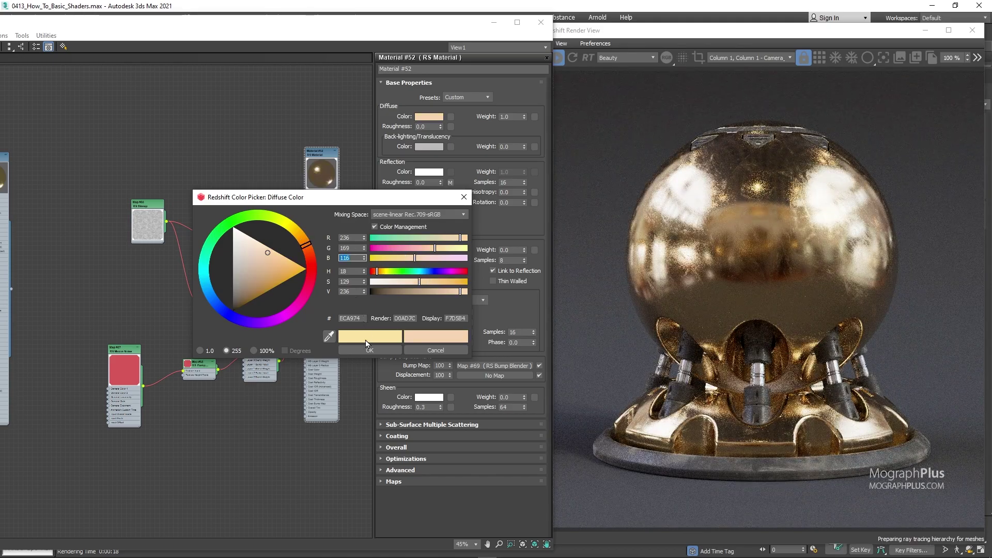
left_click(367, 349)
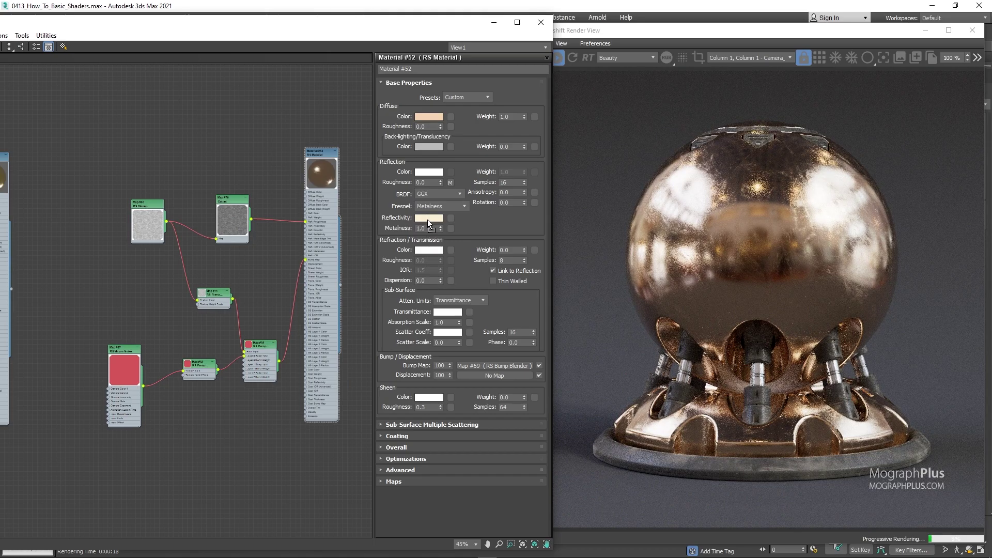
Step: Copy the diffuse color to the material's Reflectivity color and lower its saturation to 72
left_click_drag(429, 223, 307, 264)
left_click(205, 290)
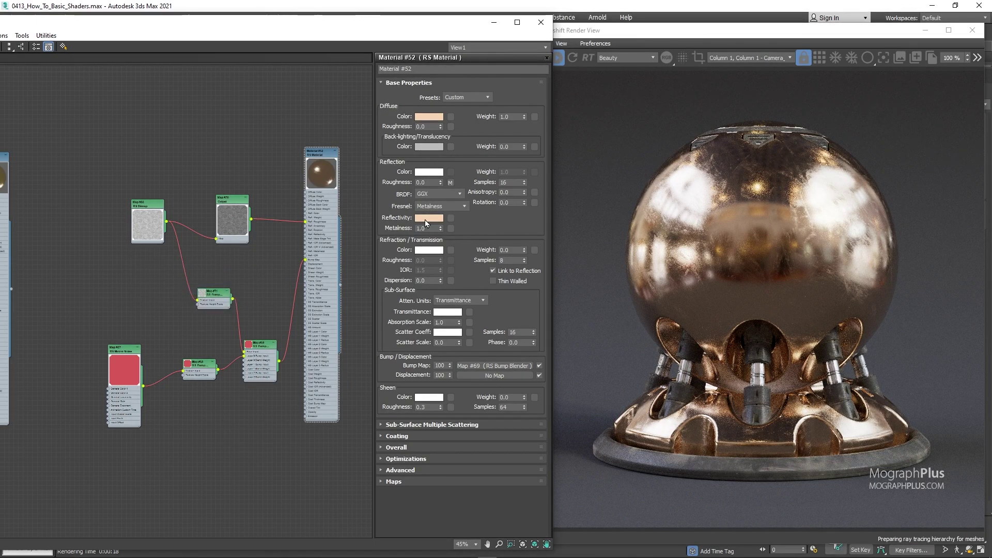
left_click(429, 219)
left_click_drag(410, 281, 398, 281)
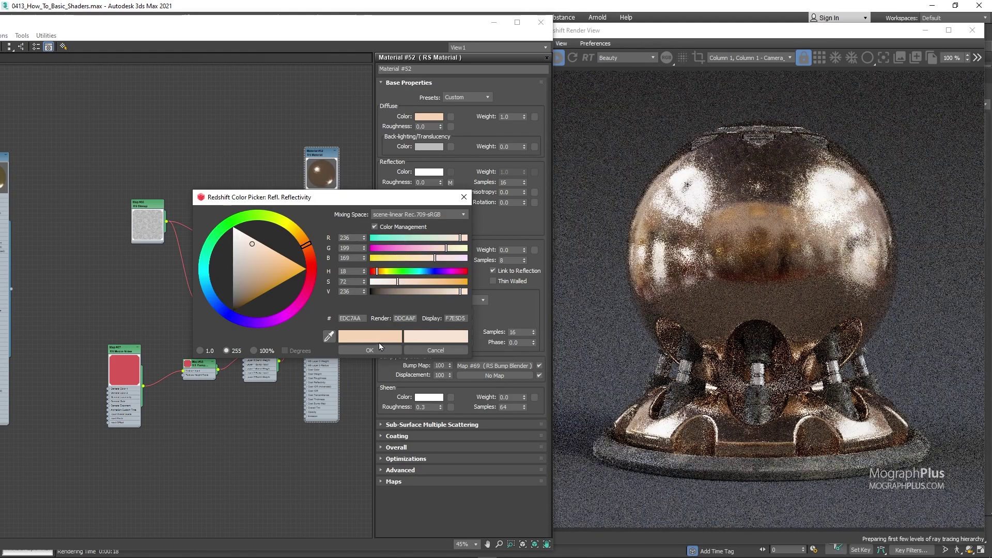
left_click(376, 353)
Step: Raise the lower point of the render's RGB curve slightly in the Redshift color controls, then reposition and narrow the Redshift Render View
left_click_drag(711, 31, 451, 31)
left_click_drag(725, 142, 859, 143)
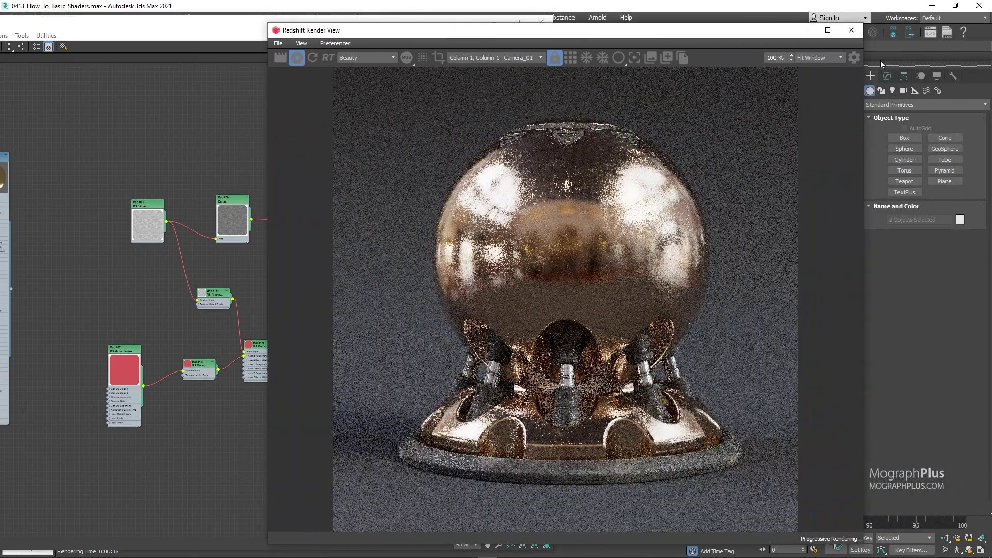
left_click(854, 58)
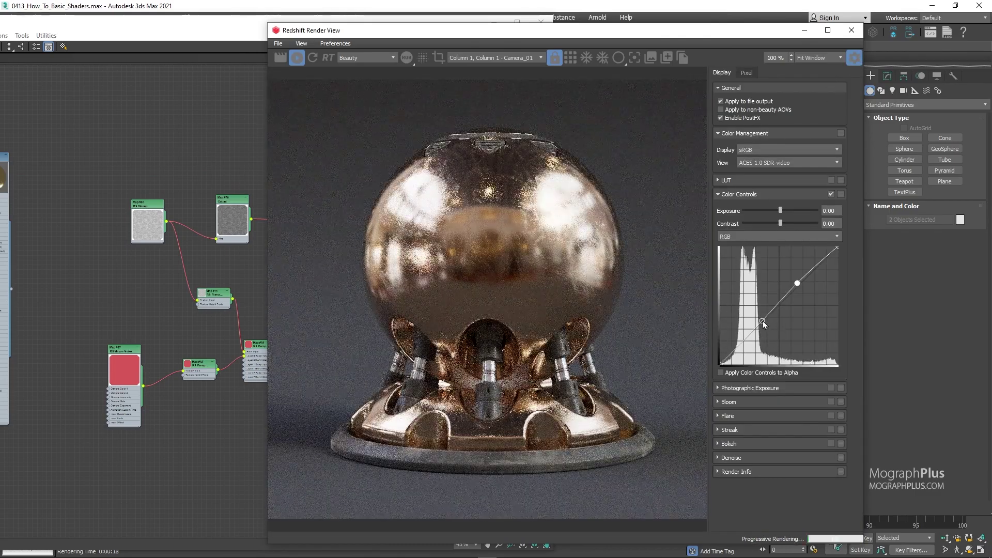
left_click(764, 320)
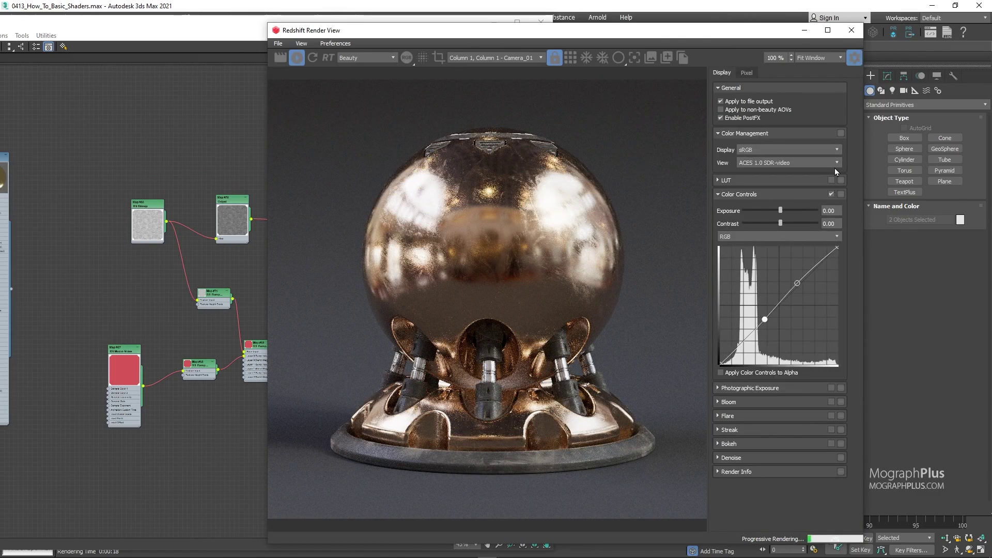
left_click(855, 59)
left_click_drag(629, 34, 764, 20)
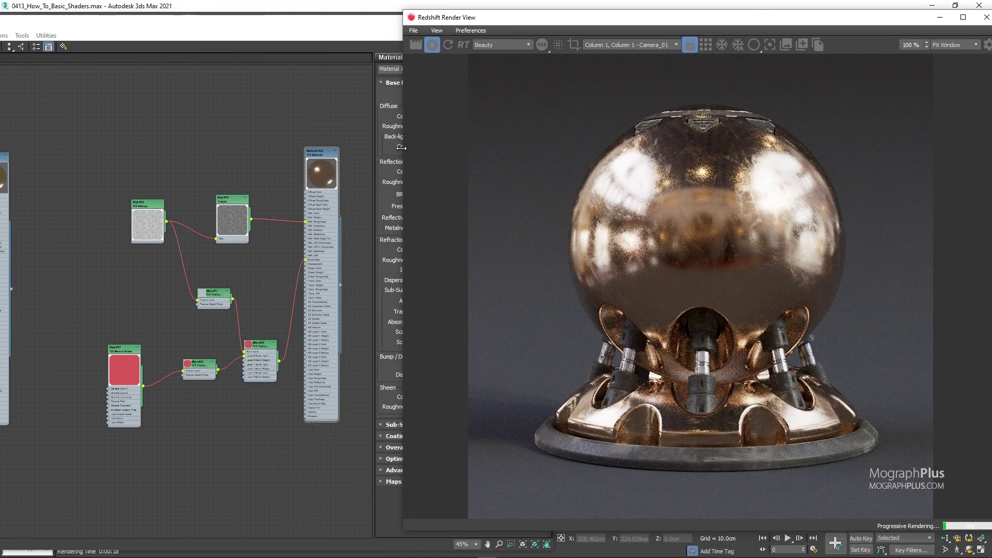
left_click_drag(402, 148, 497, 151)
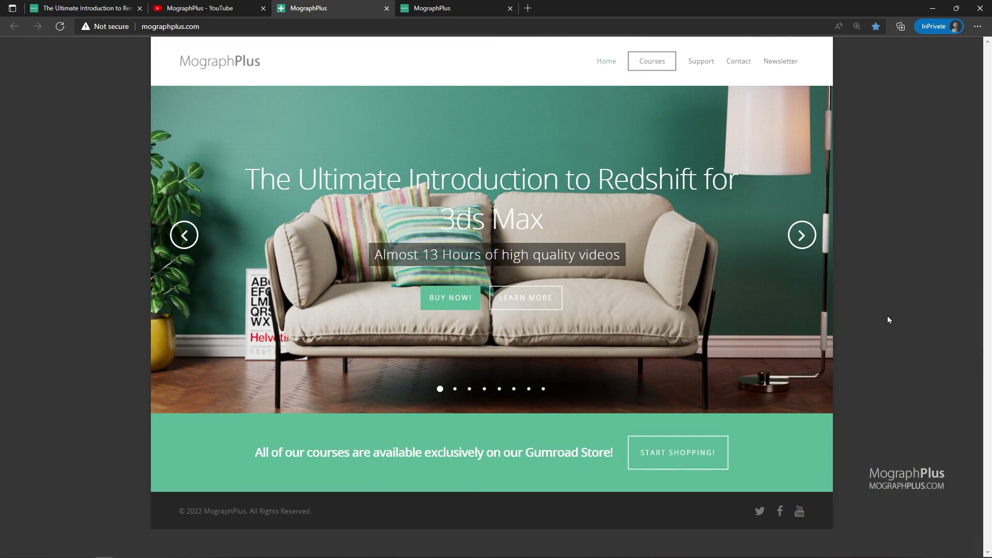
Step: Switch to the browser, browse the course slides on the MographPlus home page and look through the products in its Gumroad store
left_click(801, 234)
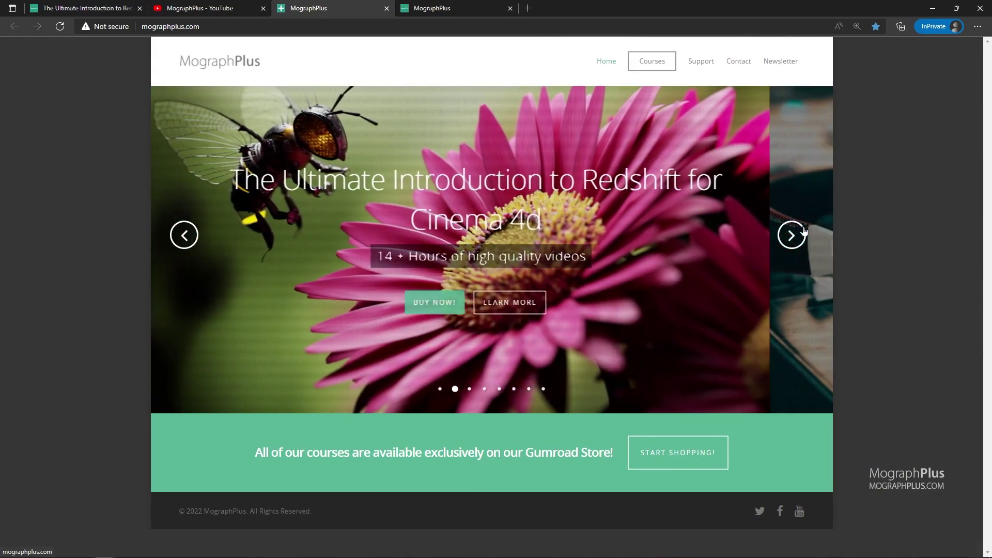
left_click(804, 231)
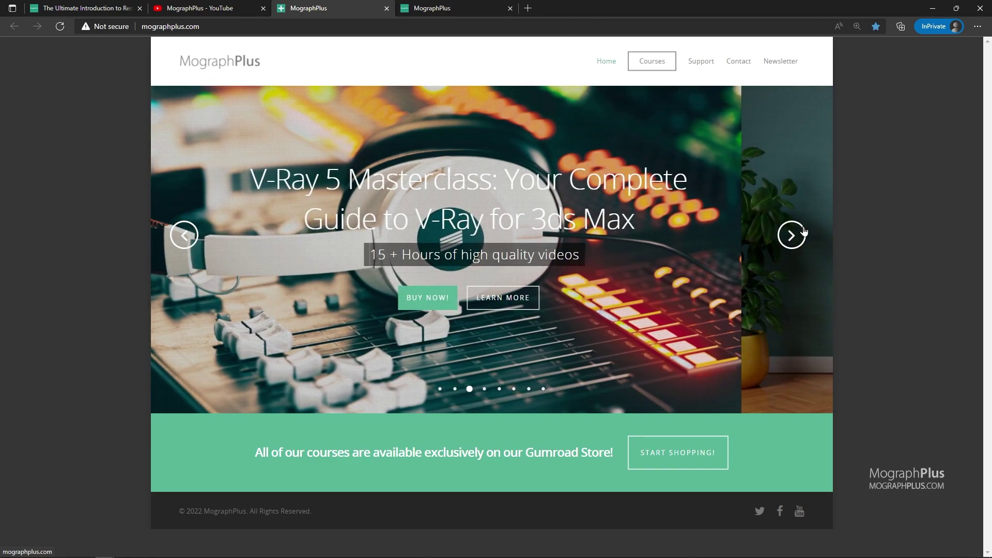
left_click(493, 5)
scroll(563, 288, "down", 2)
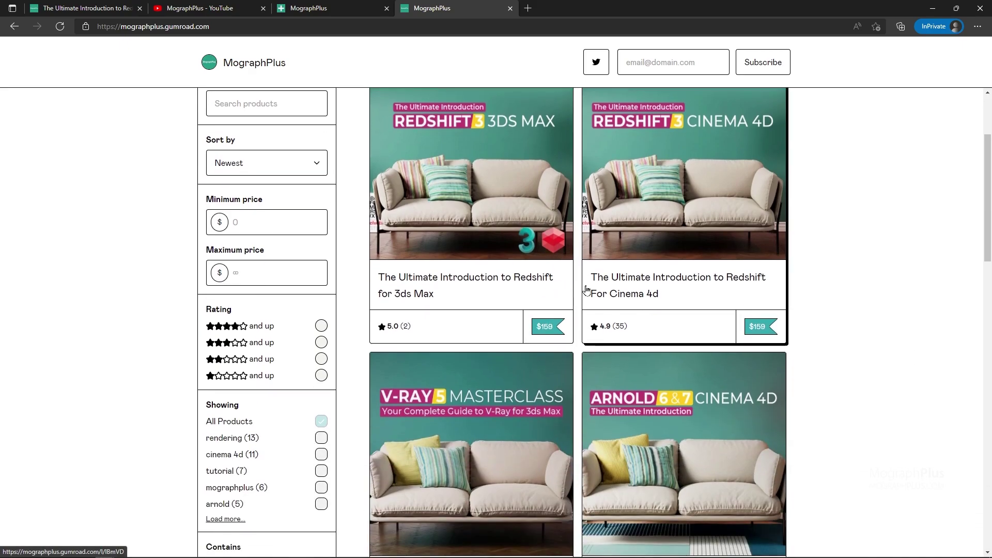
scroll(587, 290, "down", 12)
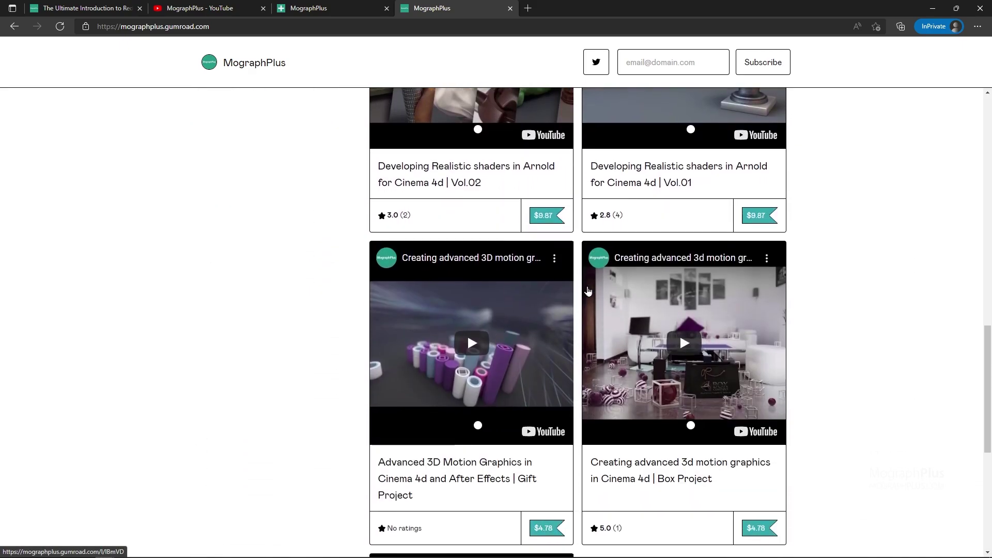